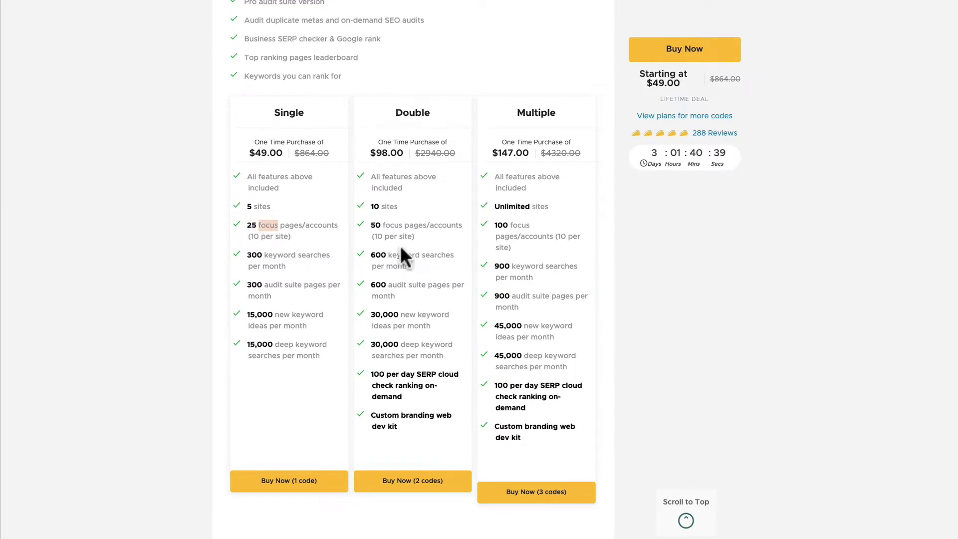
# Compare the site, keyword, page and SERP check limits of the Single, Double and Multiple lifetime deal plans.
pyautogui.moveTo(388, 206); pyautogui.dragTo(410, 315)
pyautogui.moveTo(387, 375)
pyautogui.mouseDown()
pyautogui.moveTo(396, 395)
pyautogui.moveTo(401, 379)
pyautogui.moveTo(387, 387)
pyautogui.mouseUp()
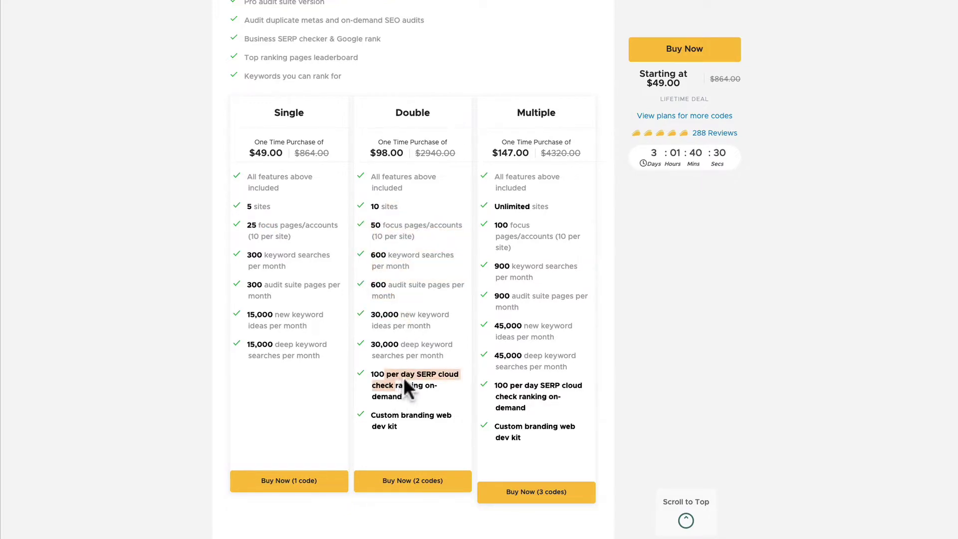
pyautogui.moveTo(404, 381); pyautogui.dragTo(381, 372)
pyautogui.scroll(15, 414, 85)
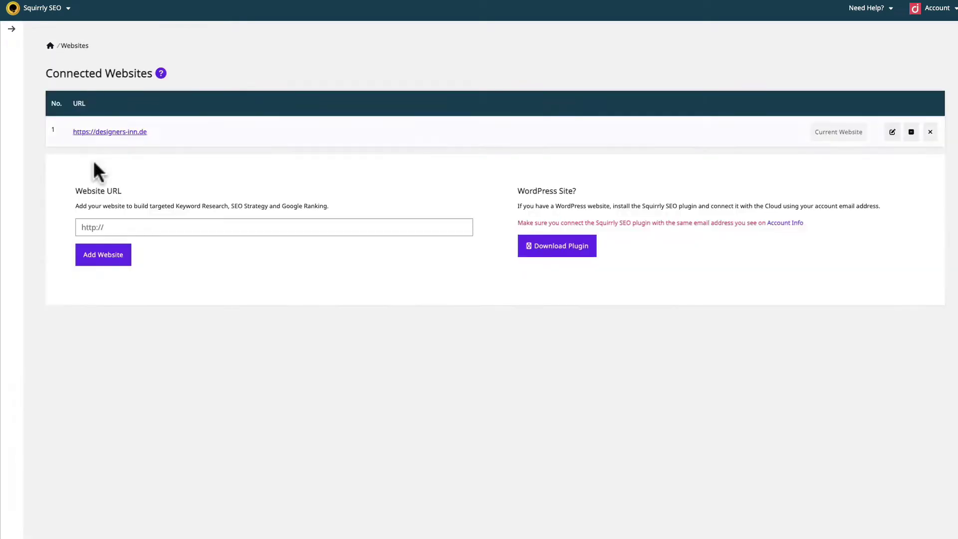
# In the Squirrly SEO cloud app, go from Connected Websites back to the home dashboard and open the designers-inn.de site selector.
pyautogui.click(13, 30)
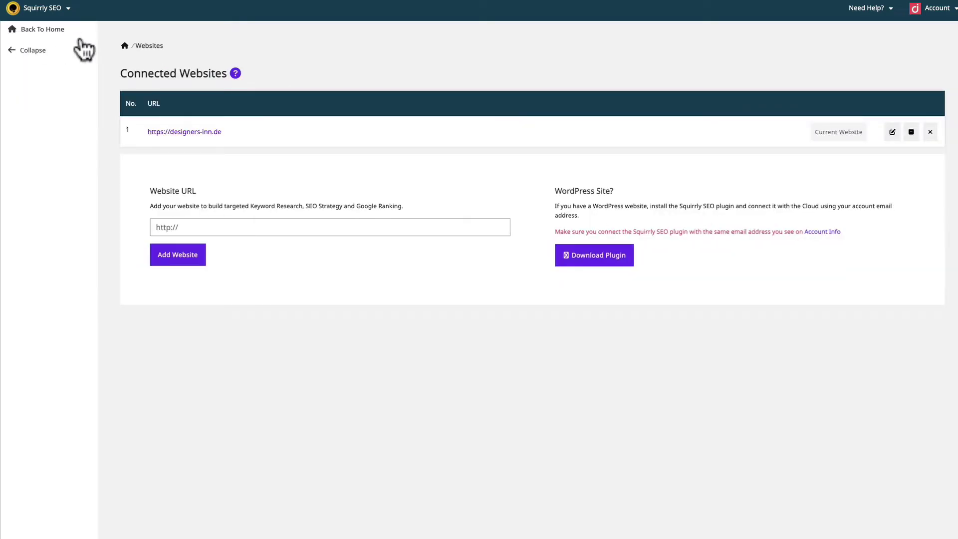
pyautogui.click(35, 30)
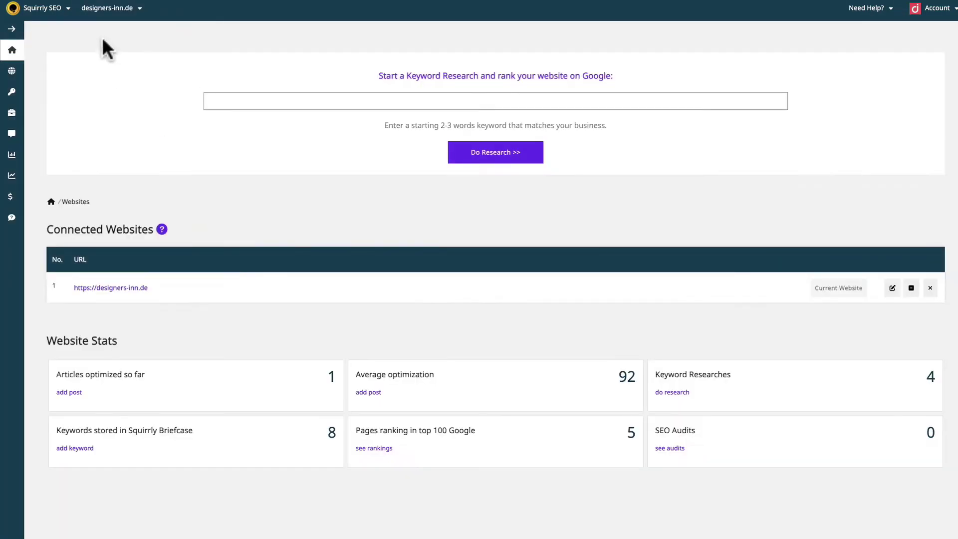
pyautogui.click(104, 9)
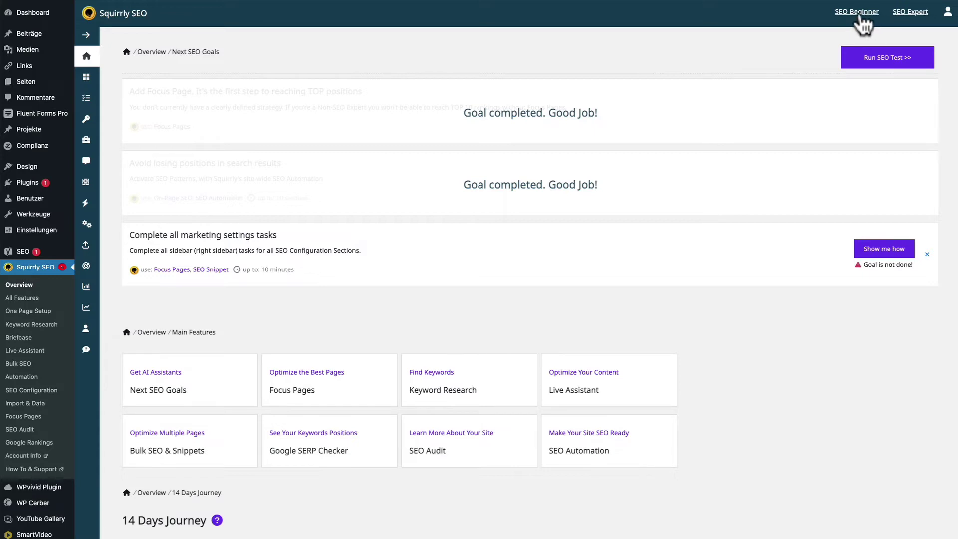
# Switch the WordPress plugin to SEO Beginner mode, look through the overview, and return to SEO Expert mode.
pyautogui.click(859, 15)
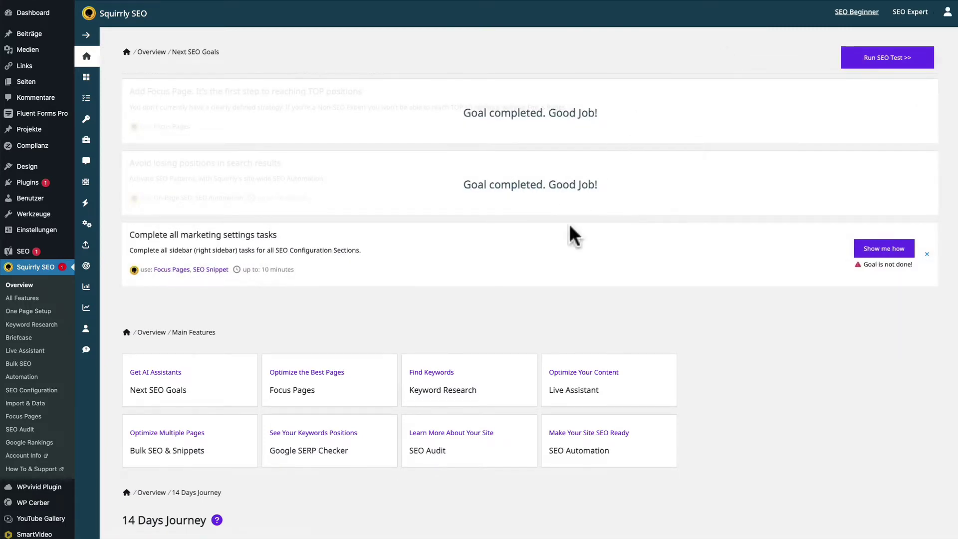
pyautogui.scroll(-7, 658, 246)
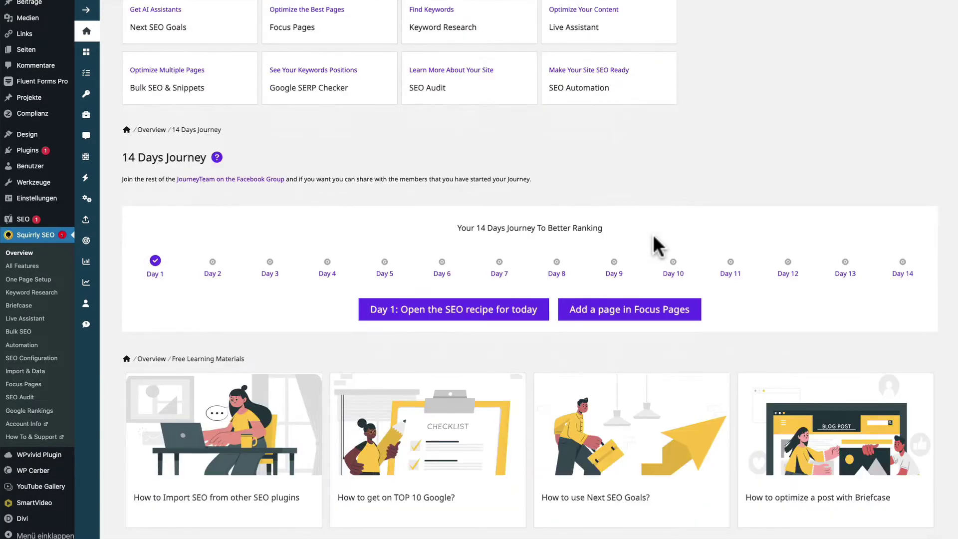
pyautogui.scroll(7, 679, 207)
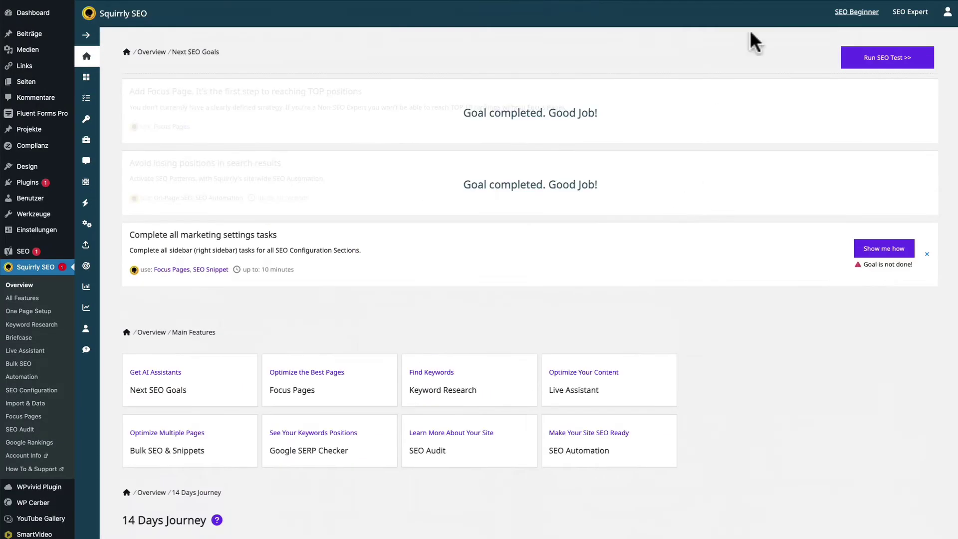
pyautogui.click(857, 22)
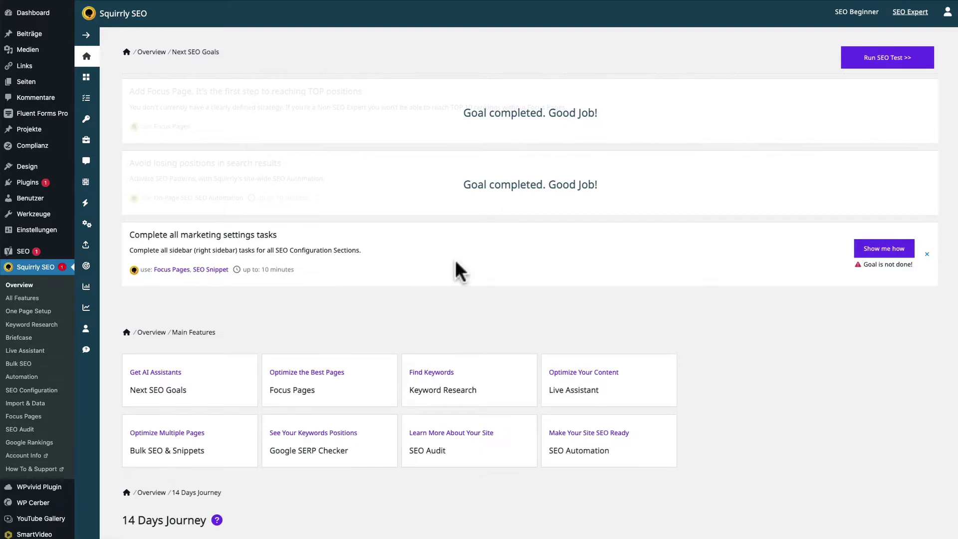
# Open the guidance for completing all marketing settings tasks and read the Activate METAs task details.
pyautogui.click(857, 254)
pyautogui.click(804, 178)
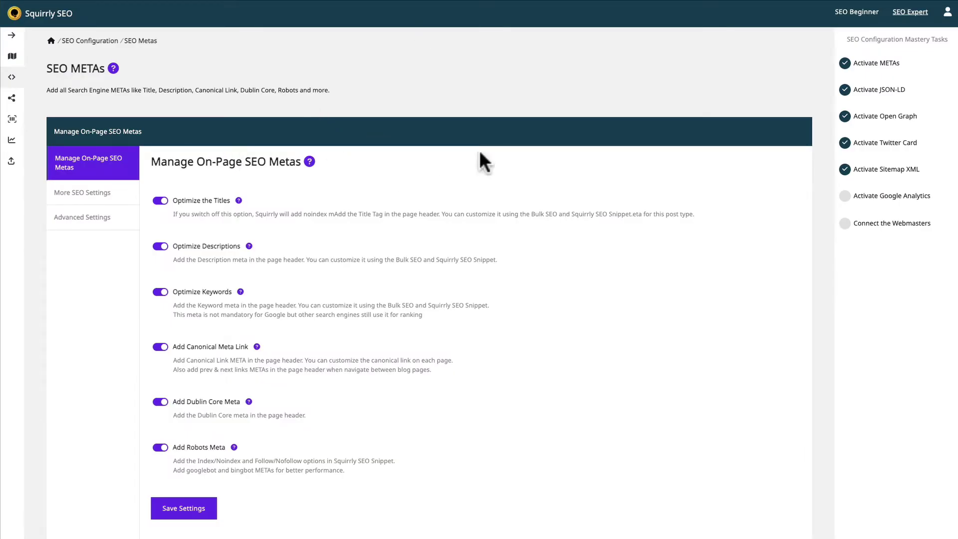
pyautogui.click(865, 63)
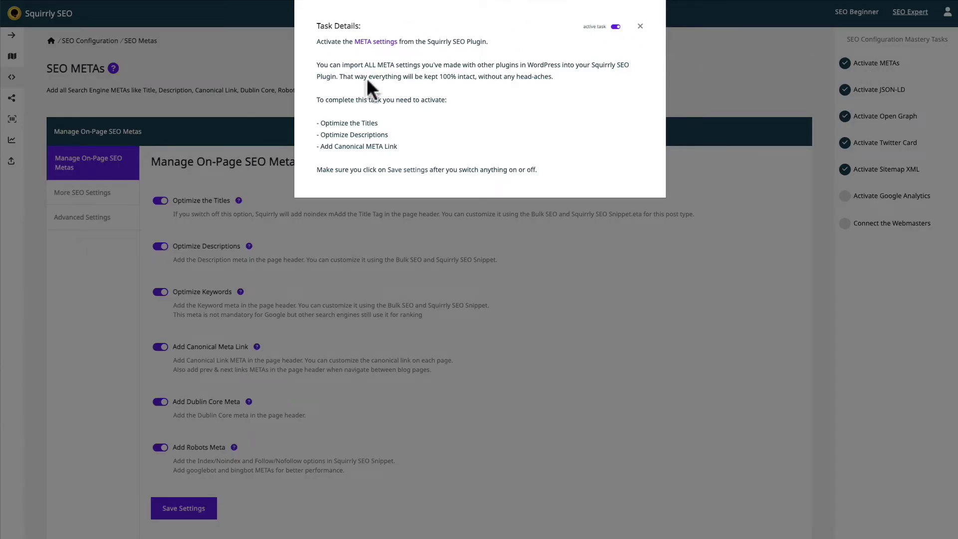
pyautogui.click(640, 26)
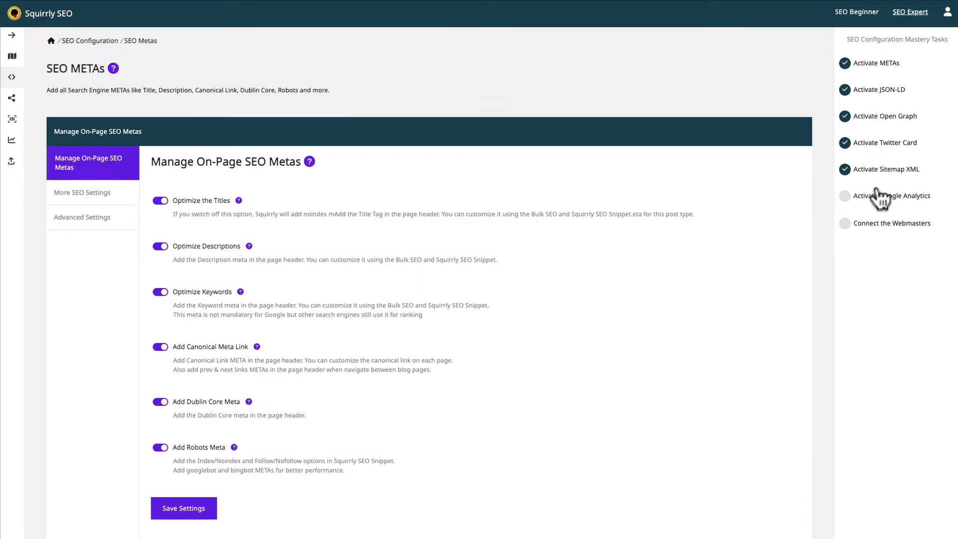
# Follow the Activate Google Analytics task to the Tracking Tools section and save the Place Trackers settings.
pyautogui.click(894, 196)
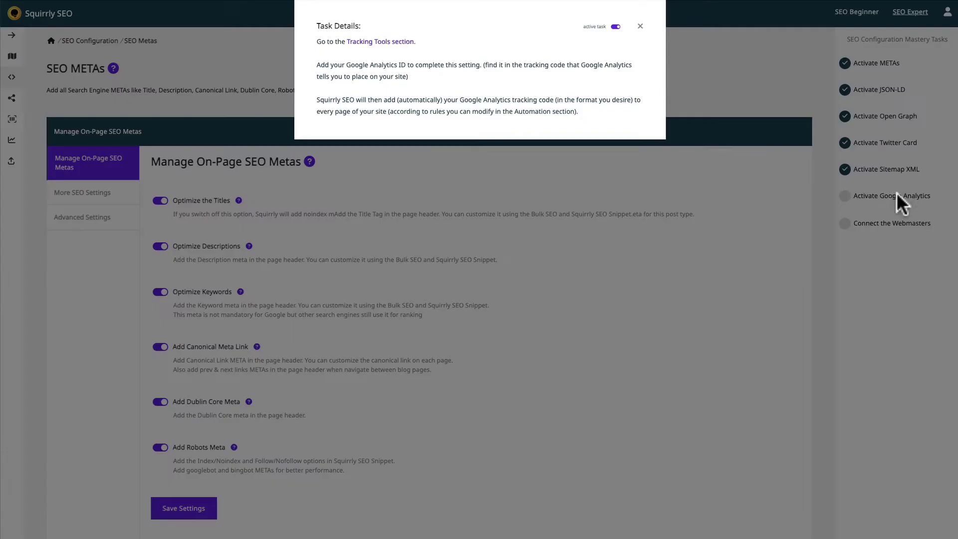
pyautogui.click(385, 43)
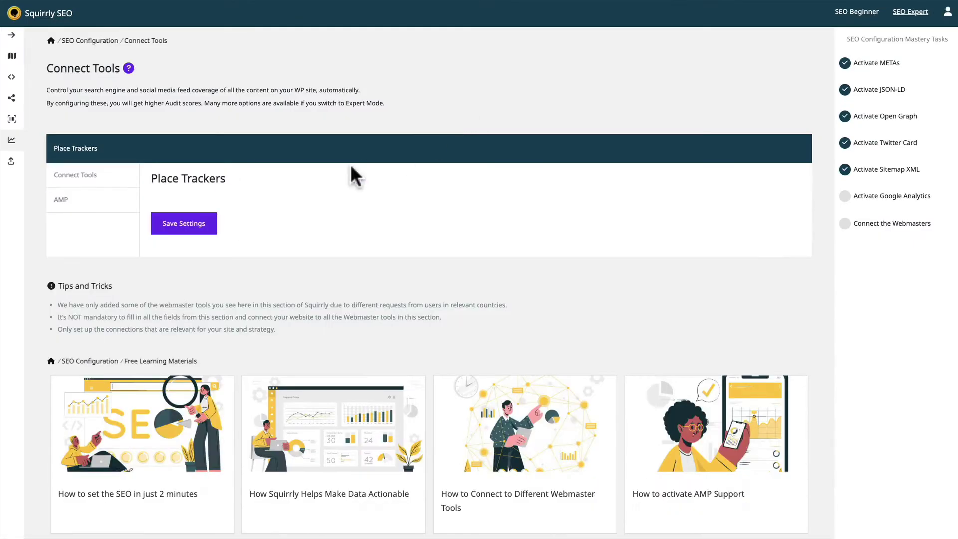
pyautogui.click(192, 224)
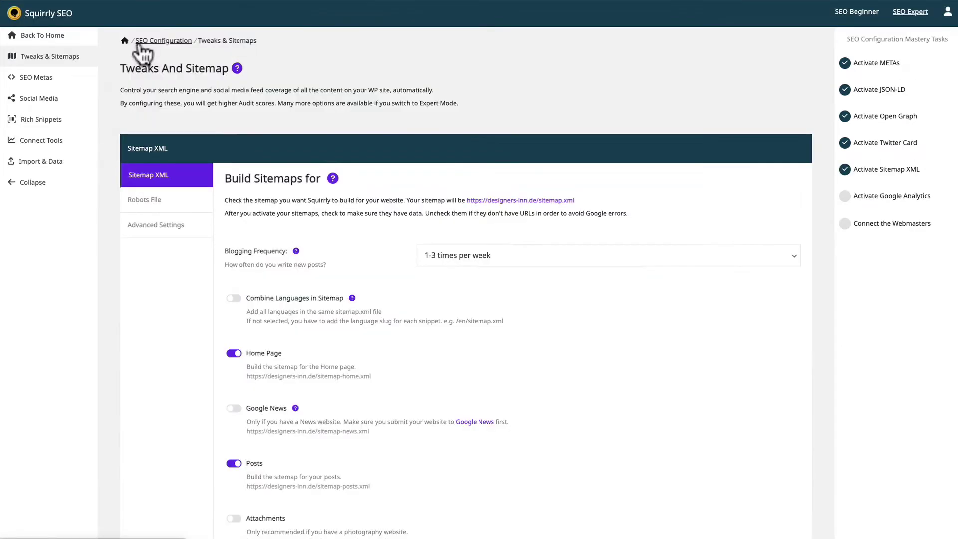
# Examine the Tweaks and Sitemap configuration, covering the Sitemap XML, Robots File and Advanced Settings sections.
pyautogui.click(160, 44)
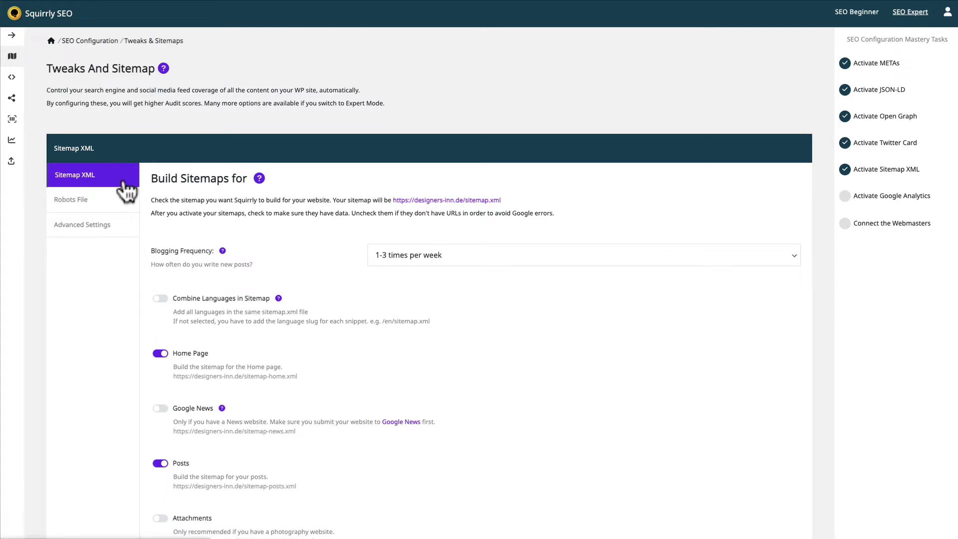
pyautogui.scroll(-5, 262, 227)
pyautogui.scroll(3, 265, 225)
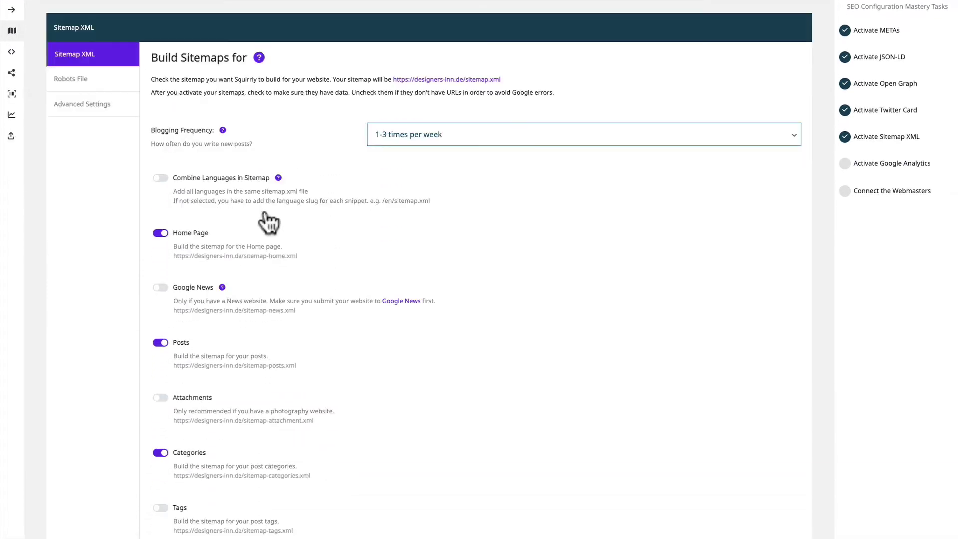
pyautogui.scroll(2, 267, 222)
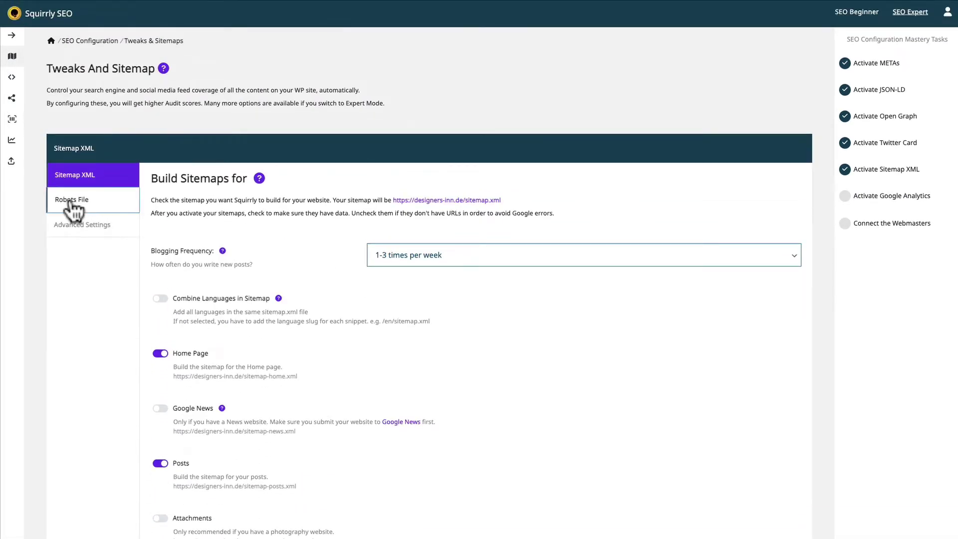
pyautogui.click(72, 202)
pyautogui.click(95, 232)
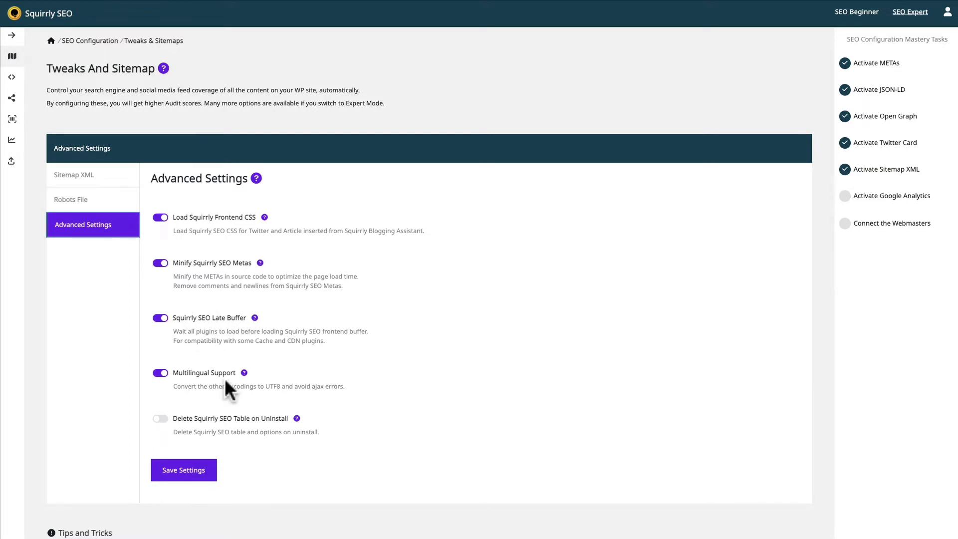
# Examine the SEO Metas options, including More SEO Settings, and the Social Media sections from Open Graph and Twitter Card to Advanced.
pyautogui.click(37, 80)
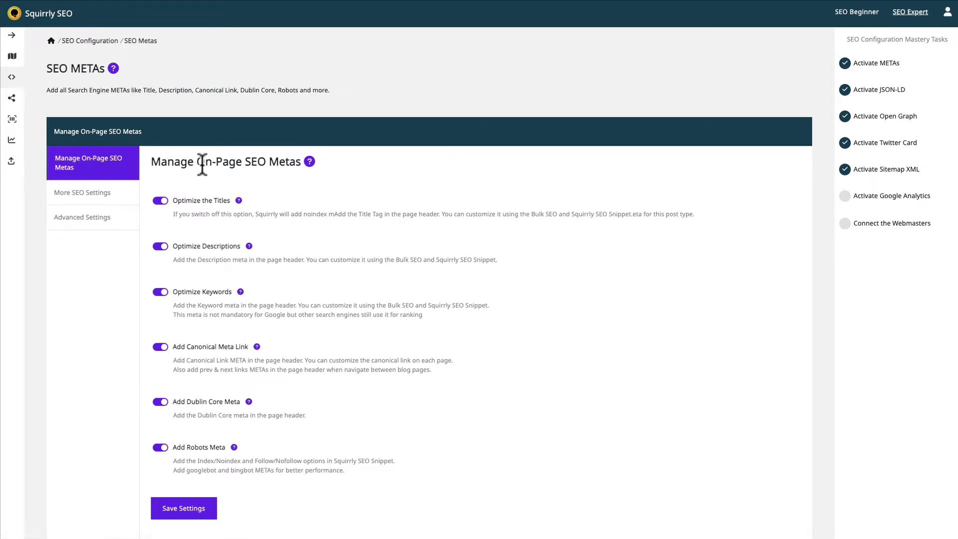
pyautogui.click(98, 201)
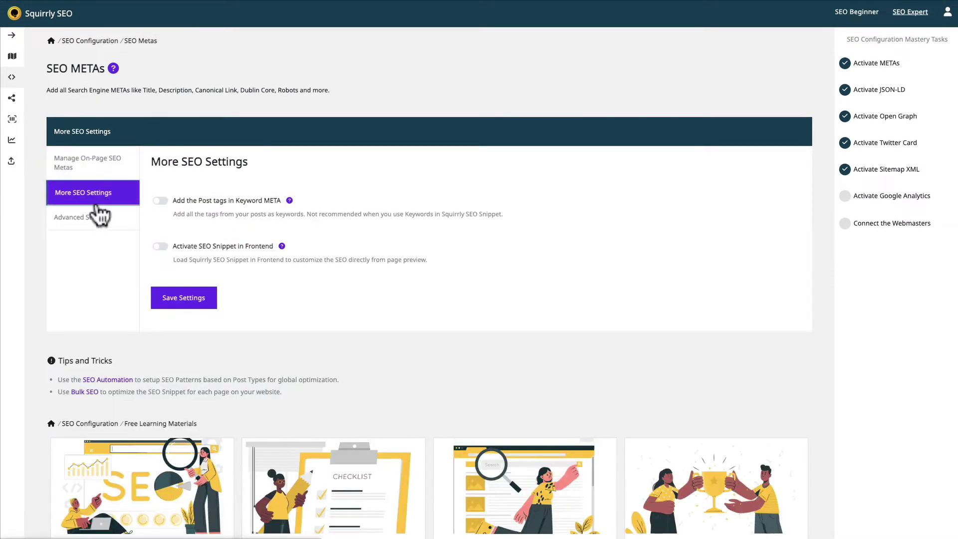
pyautogui.click(12, 98)
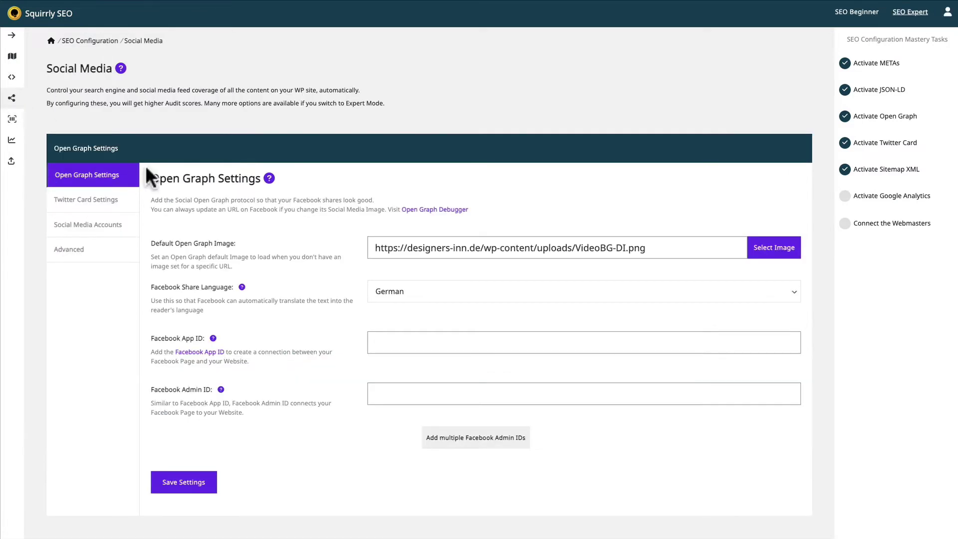
pyautogui.click(136, 206)
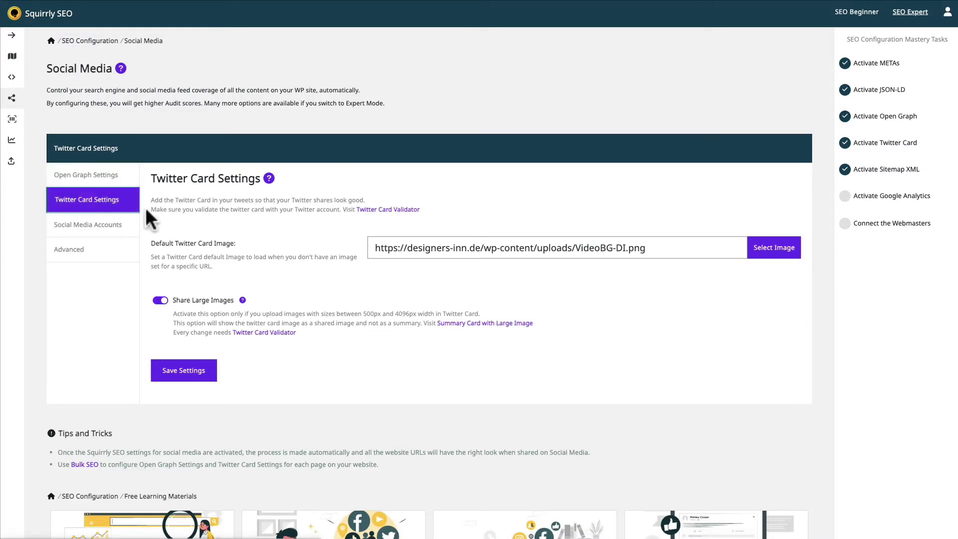
pyautogui.click(109, 233)
pyautogui.click(84, 249)
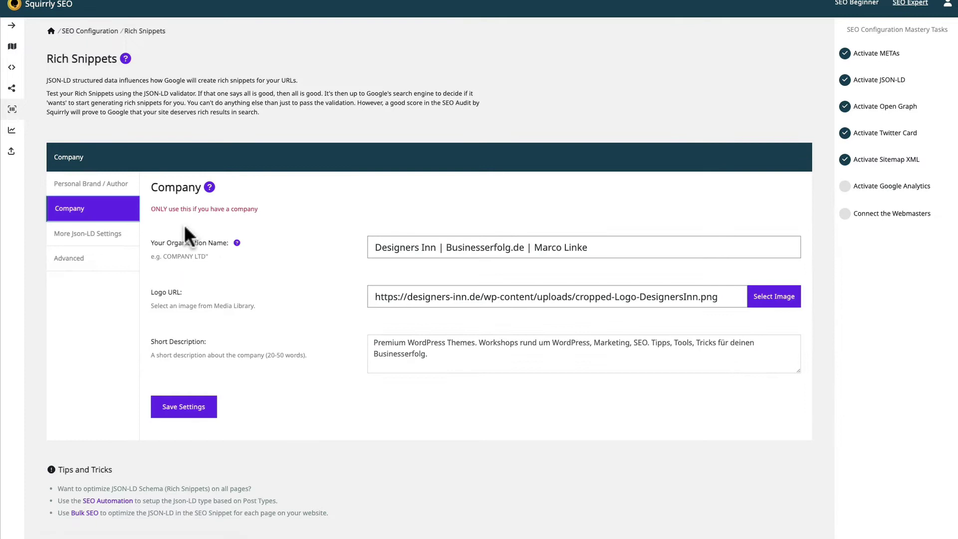
# Examine the More Json-LD and Advanced settings of Rich Snippets, followed by the Connect Tools and Import & Data pages.
pyautogui.click(120, 232)
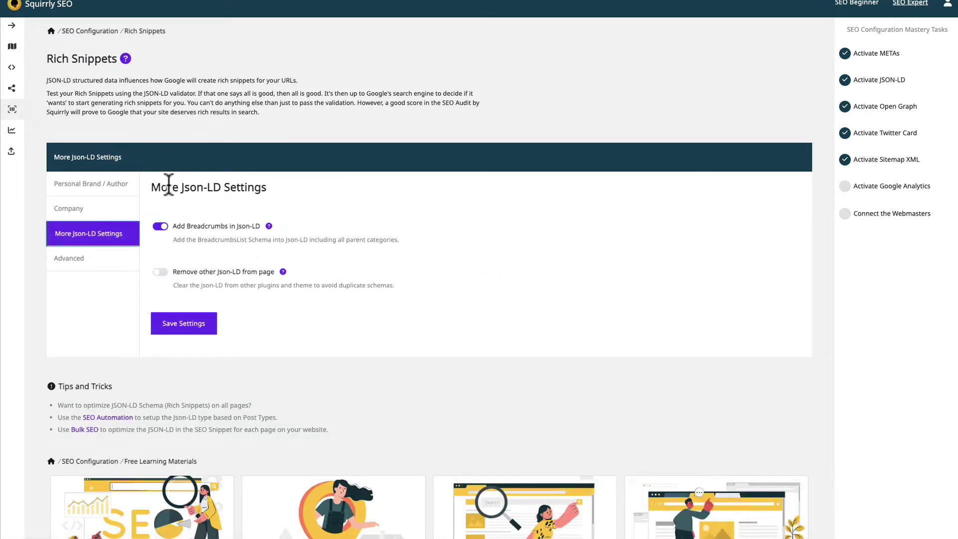
pyautogui.click(95, 258)
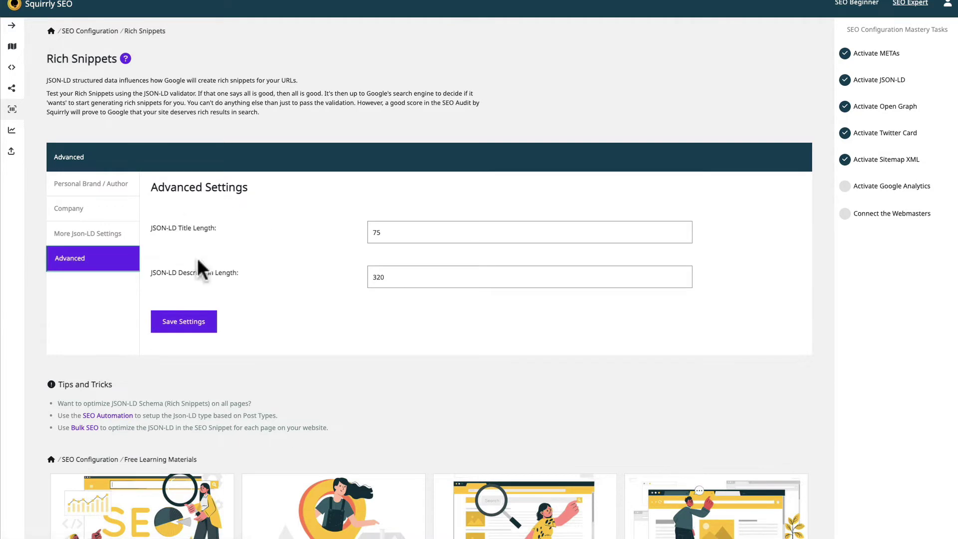
pyautogui.click(11, 138)
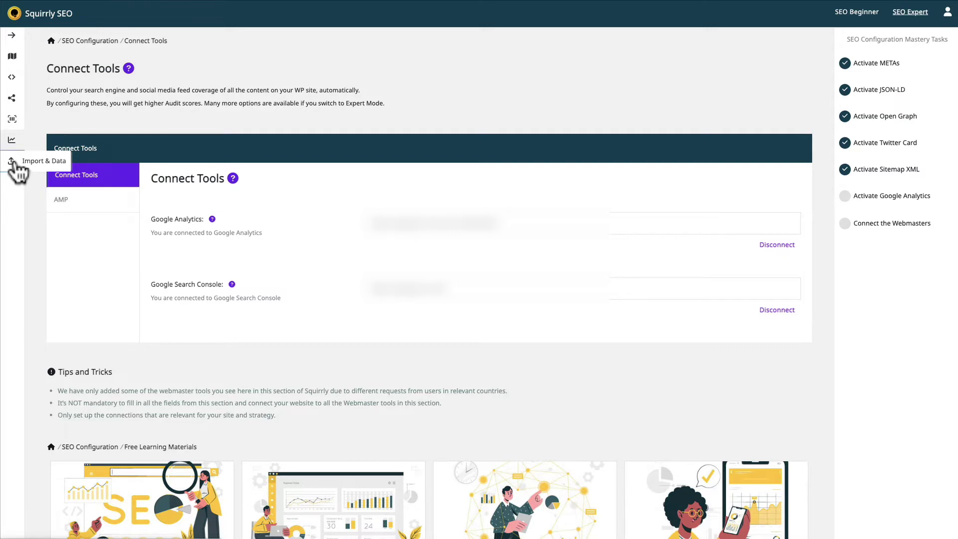
pyautogui.click(12, 162)
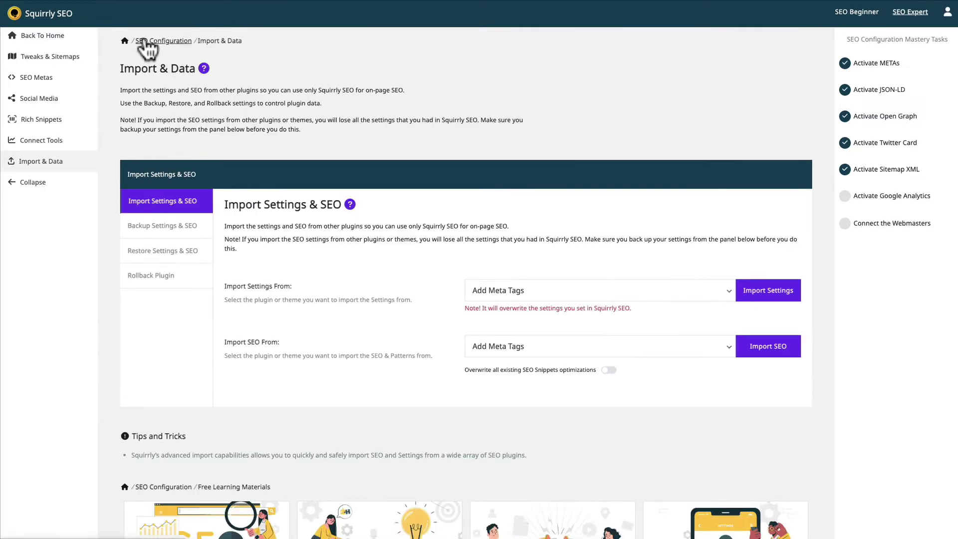
# Return to the plugin overview and examine its main features, 14 Days Journey and free learning materials.
pyautogui.click(50, 37)
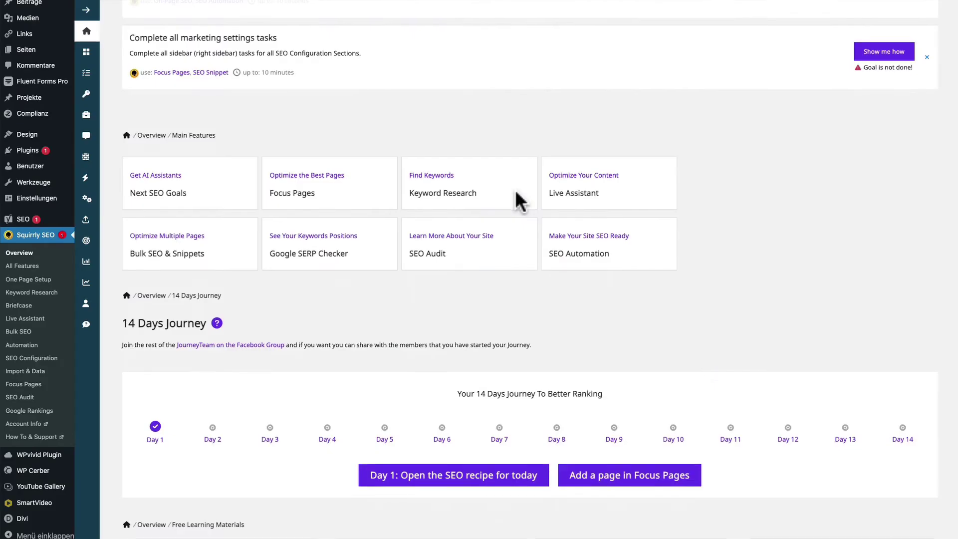
pyautogui.scroll(-2, 450, 160)
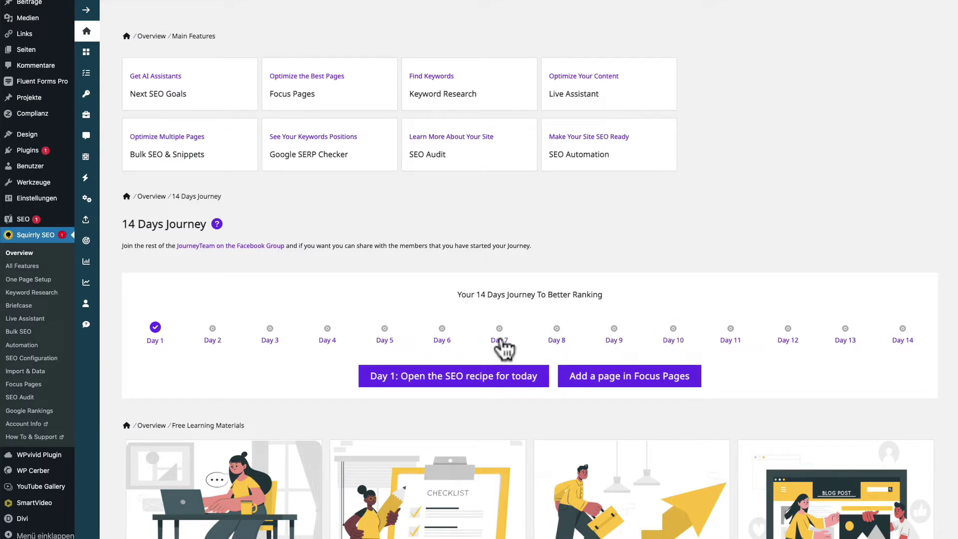
pyautogui.scroll(-2, 507, 345)
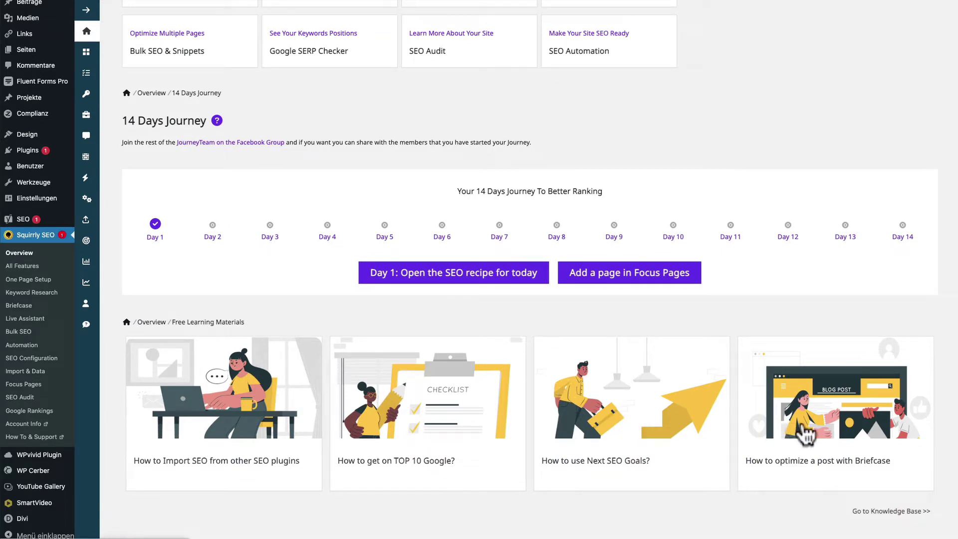
pyautogui.scroll(5, 808, 434)
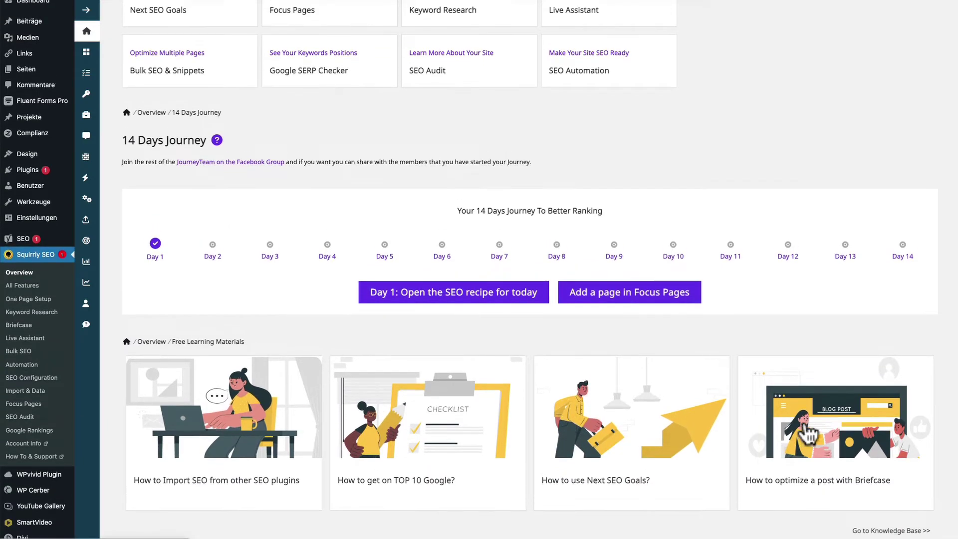
pyautogui.scroll(1, 804, 425)
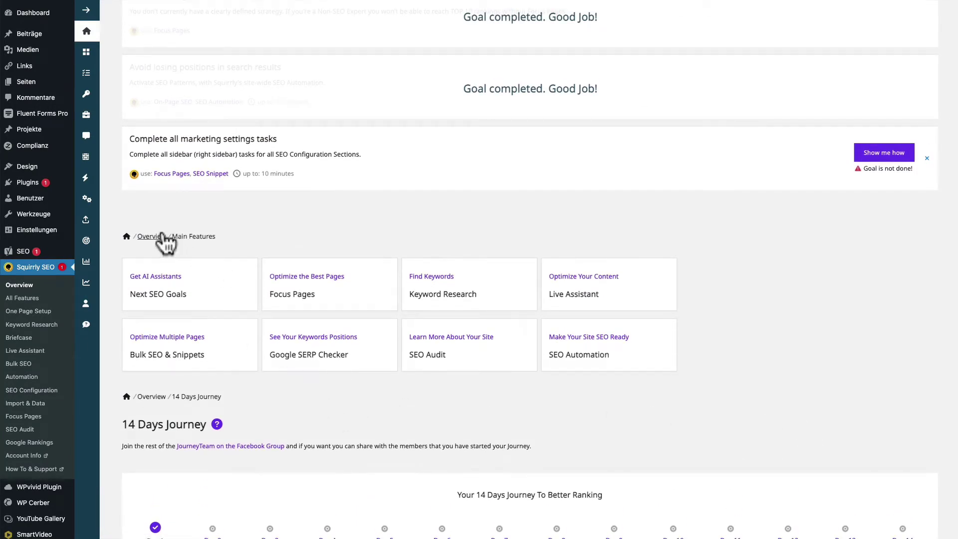
pyautogui.scroll(1, 159, 250)
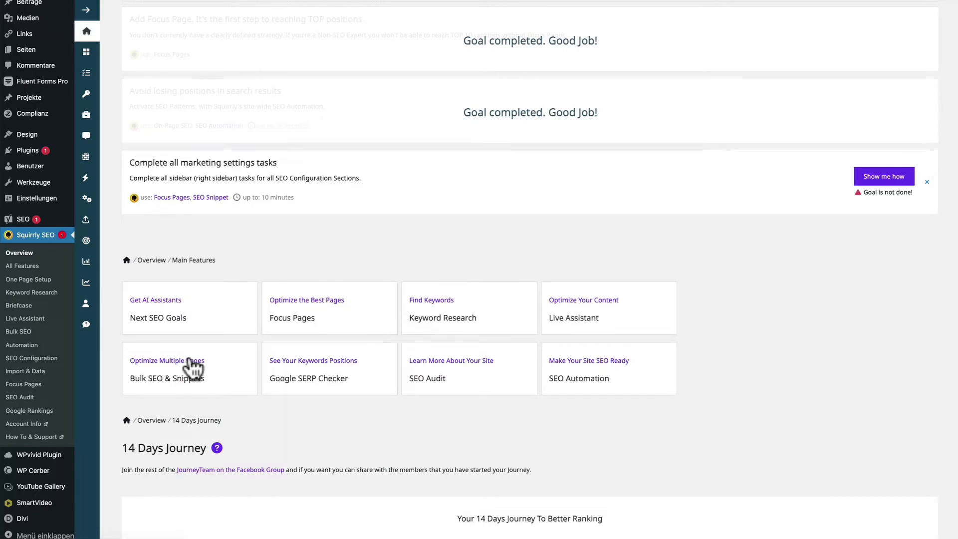
pyautogui.click(172, 372)
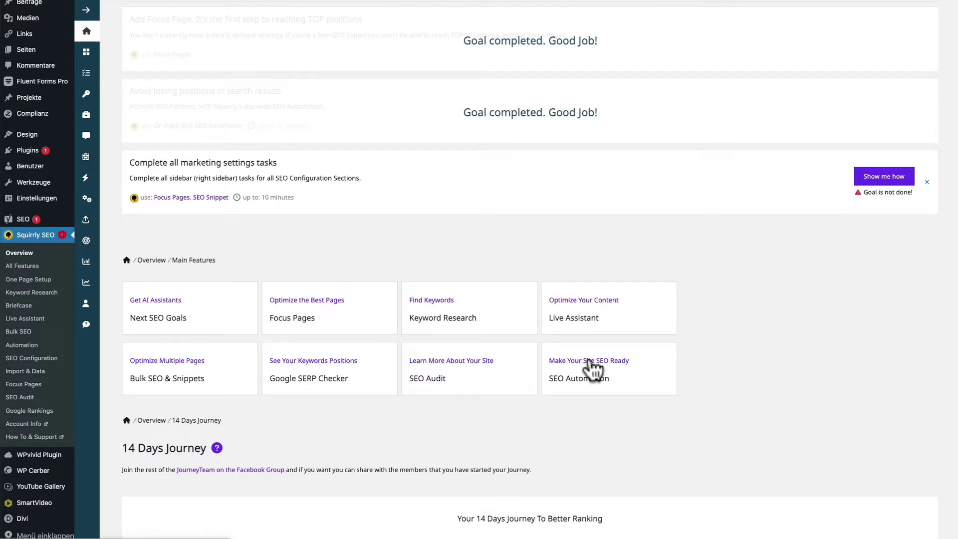
# Open Focus Pages from the main features and examine the audited pages with their ranking factors, tips and learning materials.
pyautogui.click(296, 305)
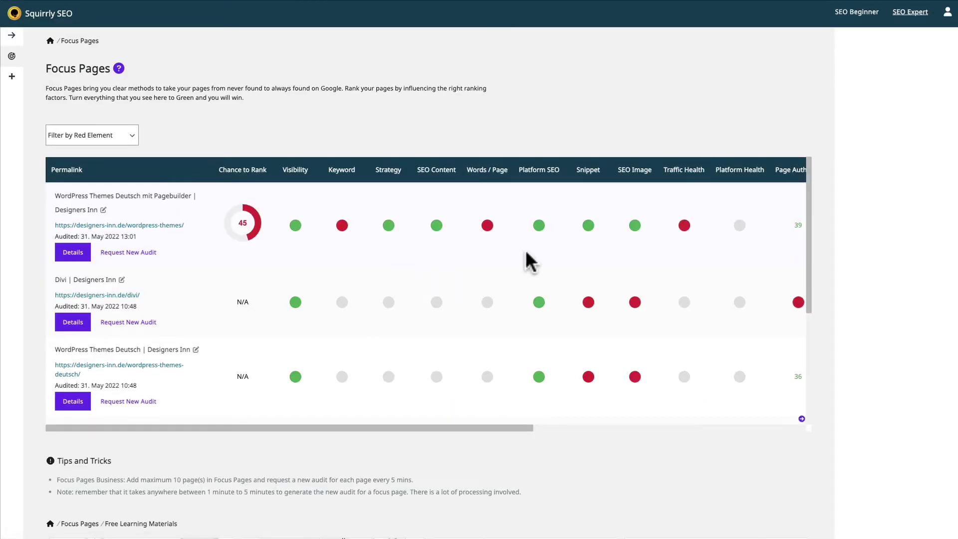
pyautogui.scroll(-4, 525, 249)
pyautogui.scroll(4, 526, 260)
pyautogui.scroll(-4, 552, 239)
pyautogui.scroll(4, 553, 238)
# Open the audit details of the "WordPress Themes Deutsch mit Pagebuilder" focus page and examine its Visibility, Keyword and Keyword Competition tasks.
pyautogui.click(72, 253)
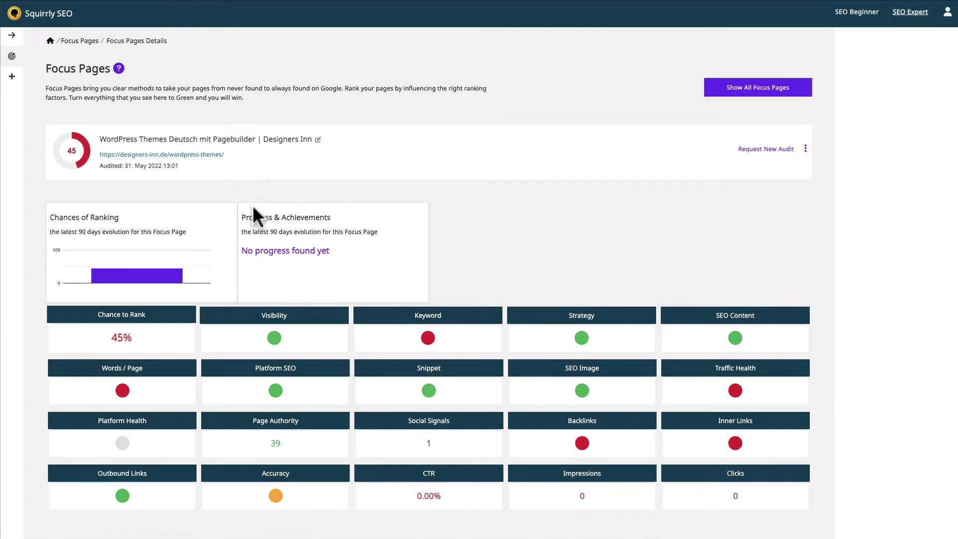
pyautogui.moveTo(131, 323)
pyautogui.click(274, 338)
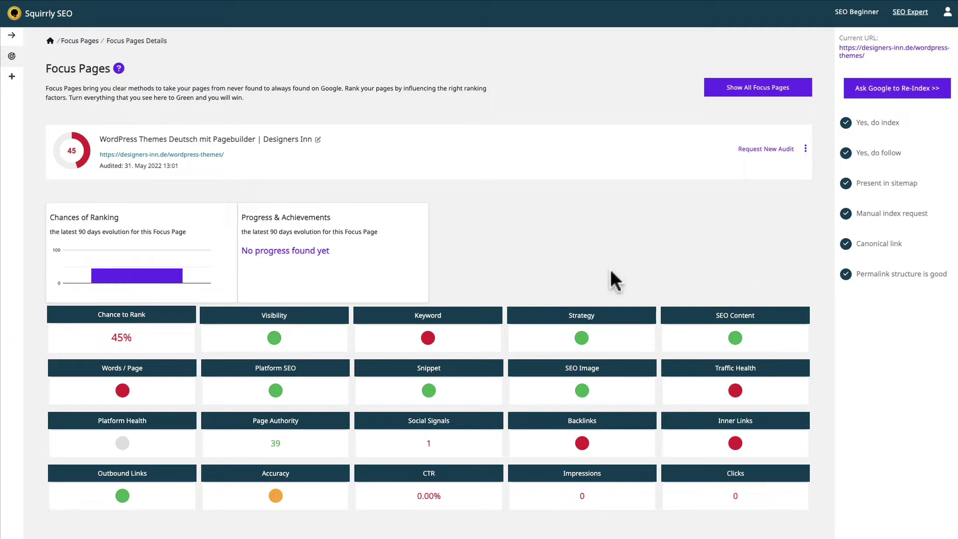
pyautogui.click(427, 339)
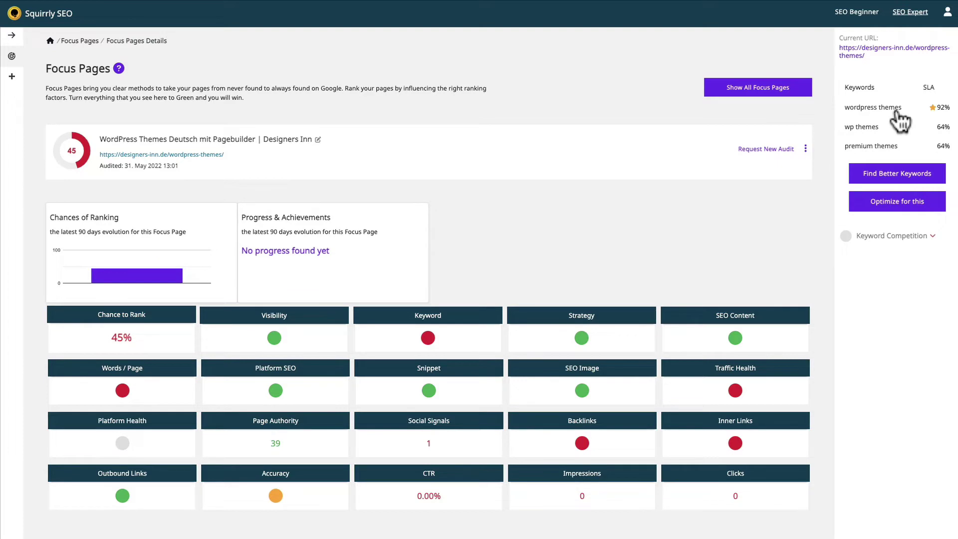
pyautogui.click(932, 236)
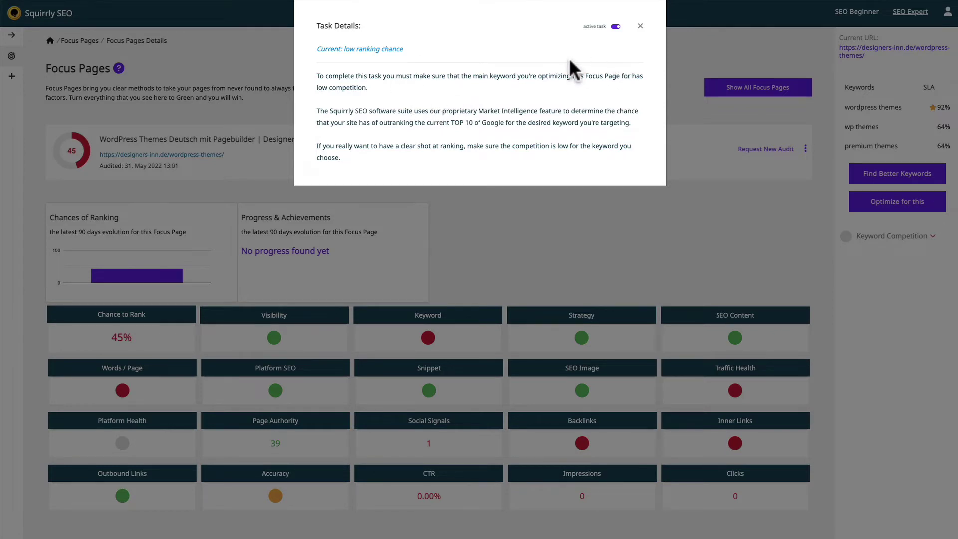
pyautogui.click(640, 25)
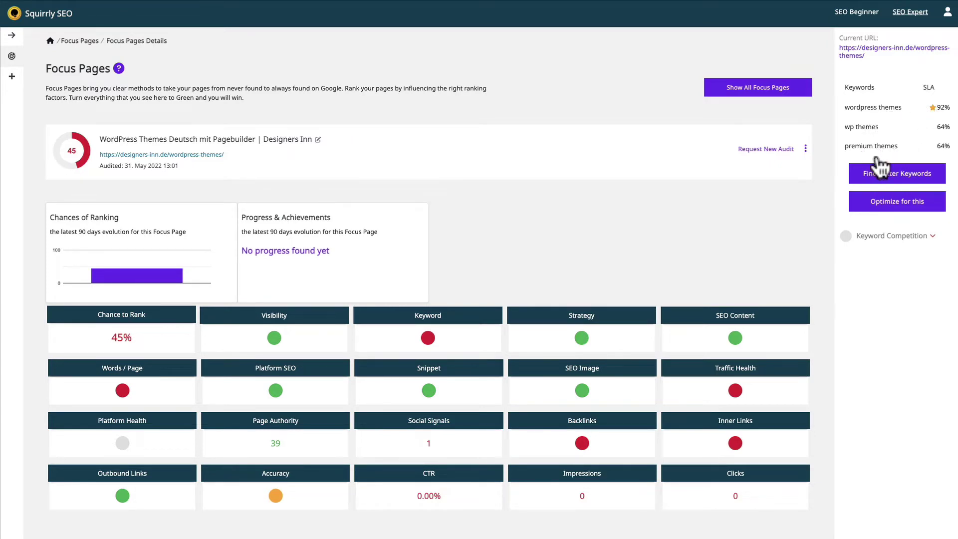
# Run a keyword research for "wordpress themes" in Germany, including the suggestions "wordpress themes kaufen" and "wordpress themes deutsch".
pyautogui.click(905, 181)
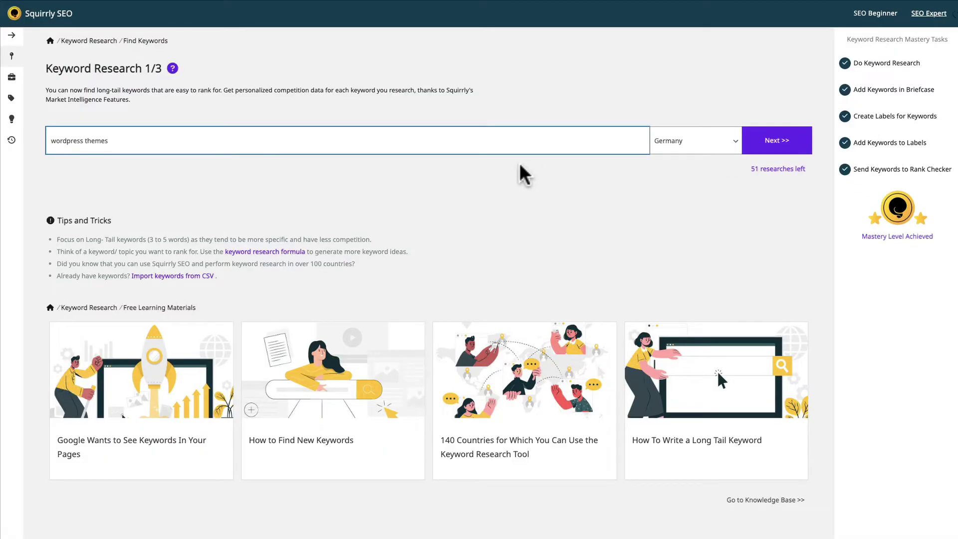
pyautogui.click(786, 149)
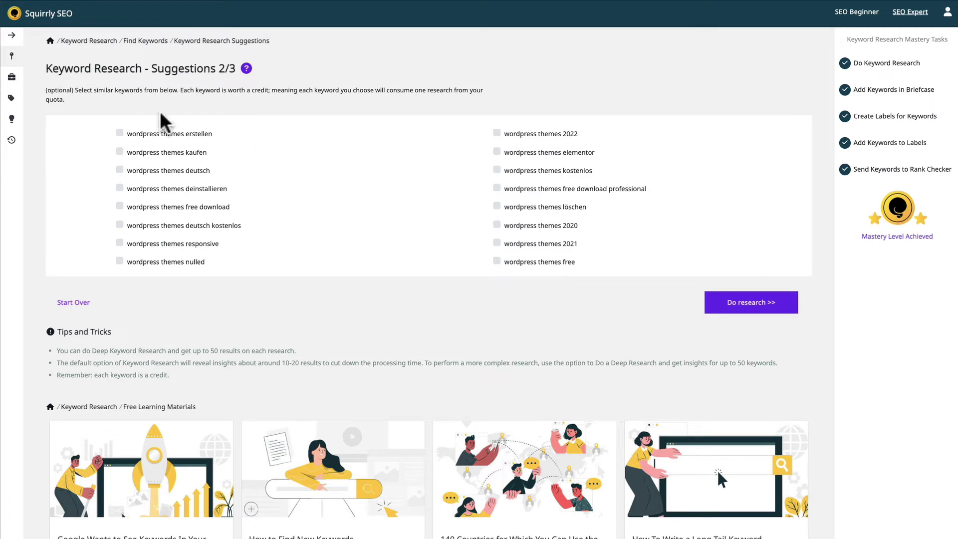
pyautogui.click(120, 151)
pyautogui.click(119, 170)
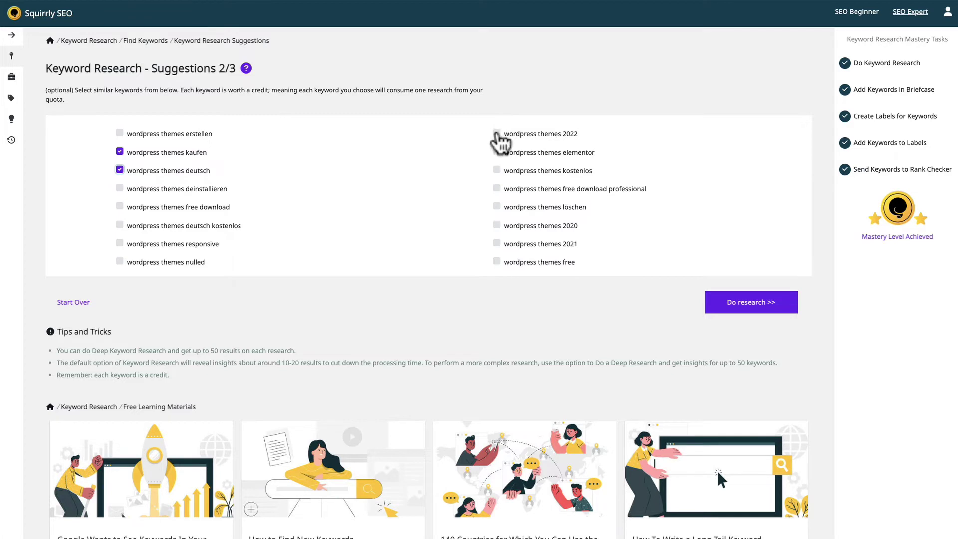
pyautogui.click(753, 305)
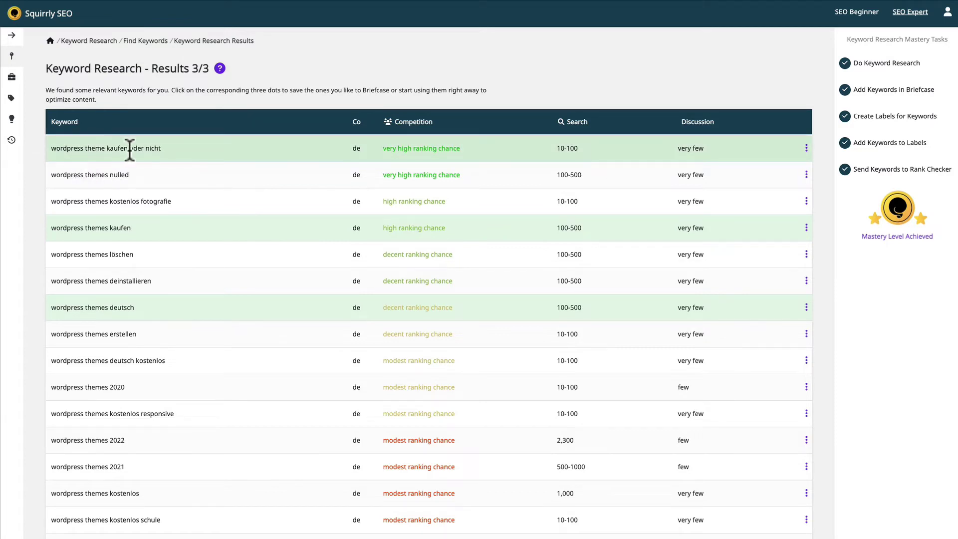
# Examine the keyword research results for competition, search volume and discussion, including the actions available for the first two keywords.
pyautogui.click(807, 148)
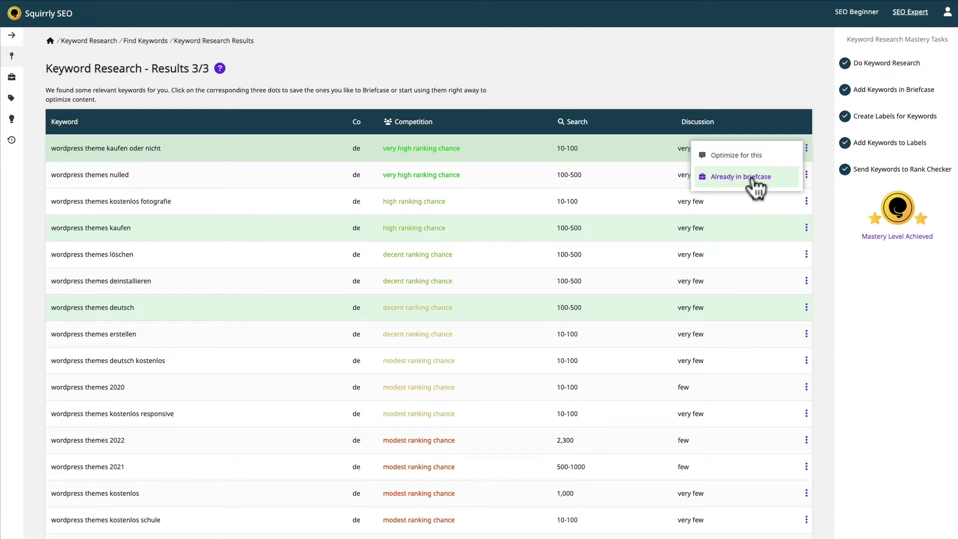
pyautogui.click(807, 174)
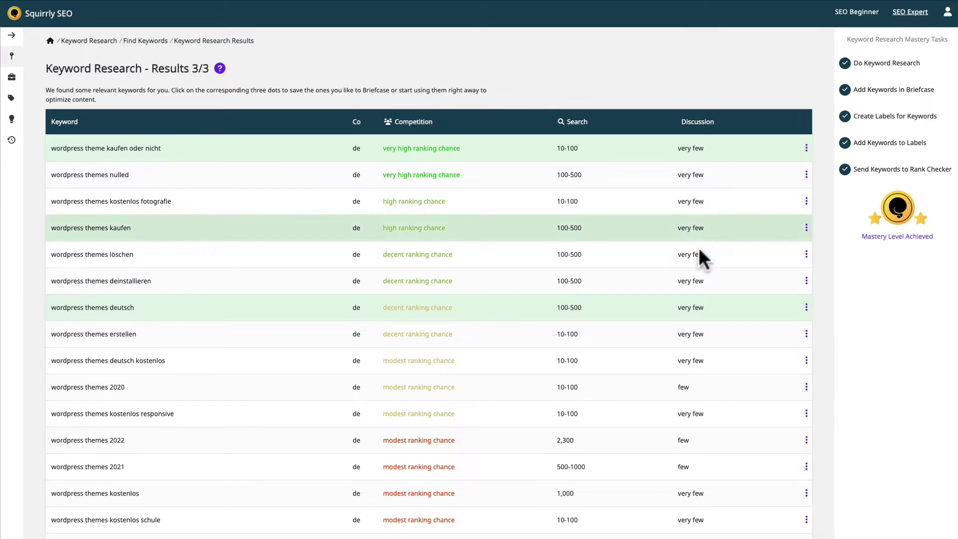
pyautogui.scroll(-5, 708, 332)
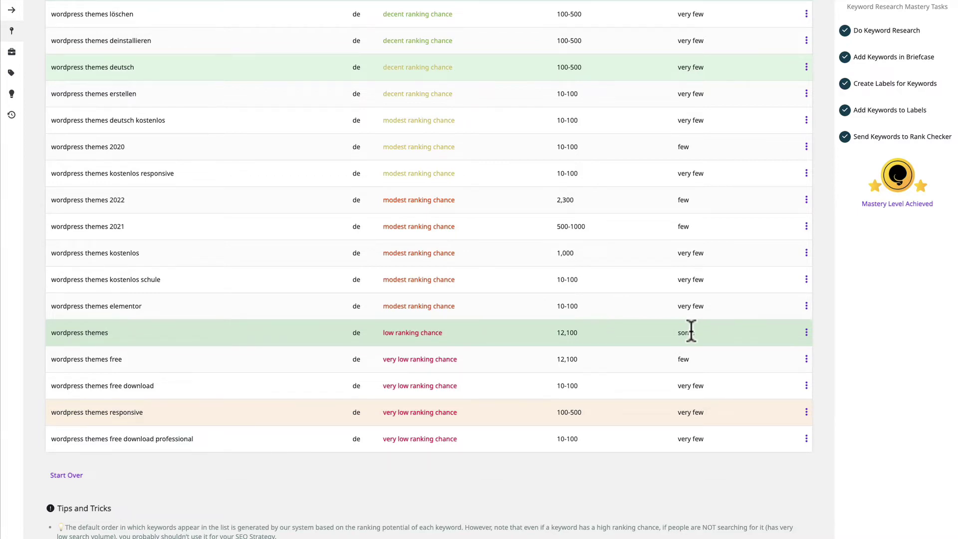
pyautogui.scroll(5, 692, 331)
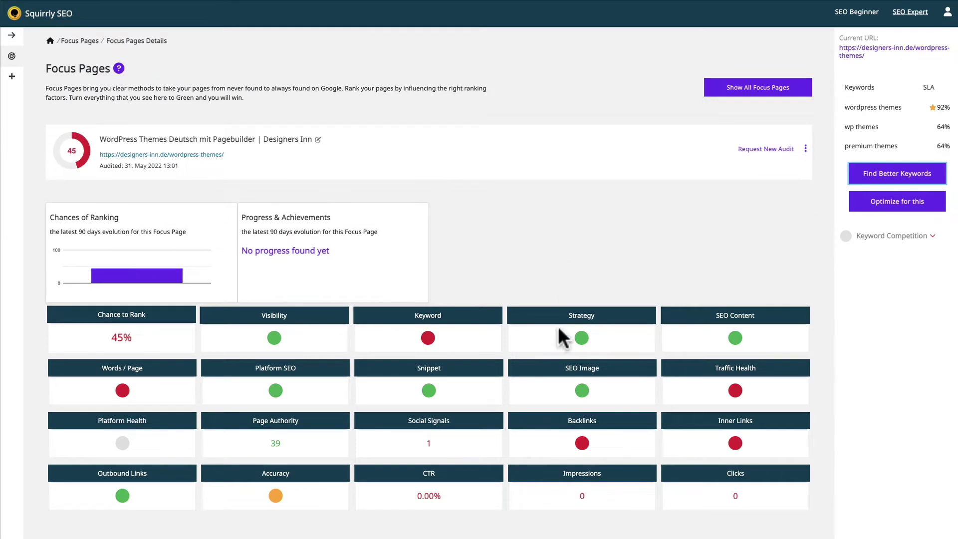
# Examine the focus page's Strategy tasks, read the Labels Exist details and follow them to the Briefcase Labels section.
pyautogui.click(582, 339)
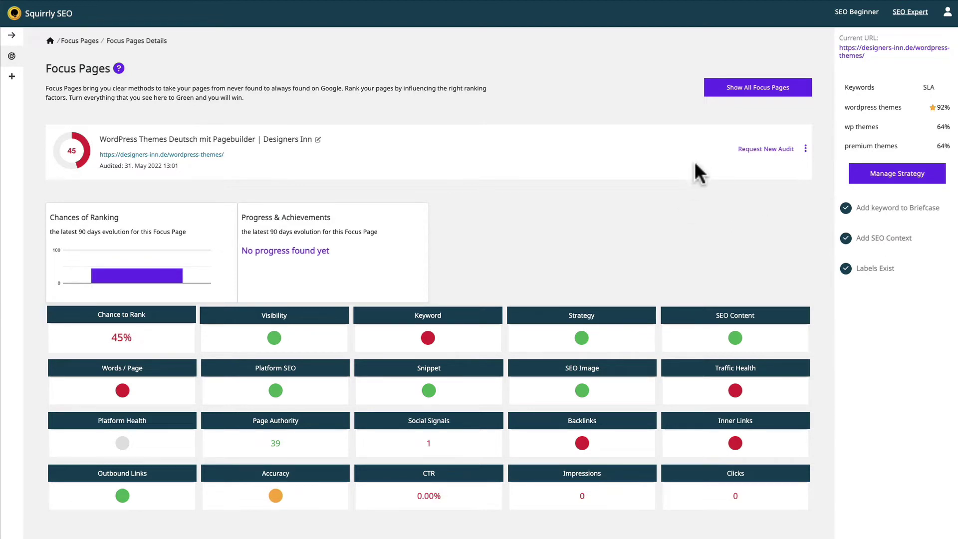
pyautogui.click(888, 277)
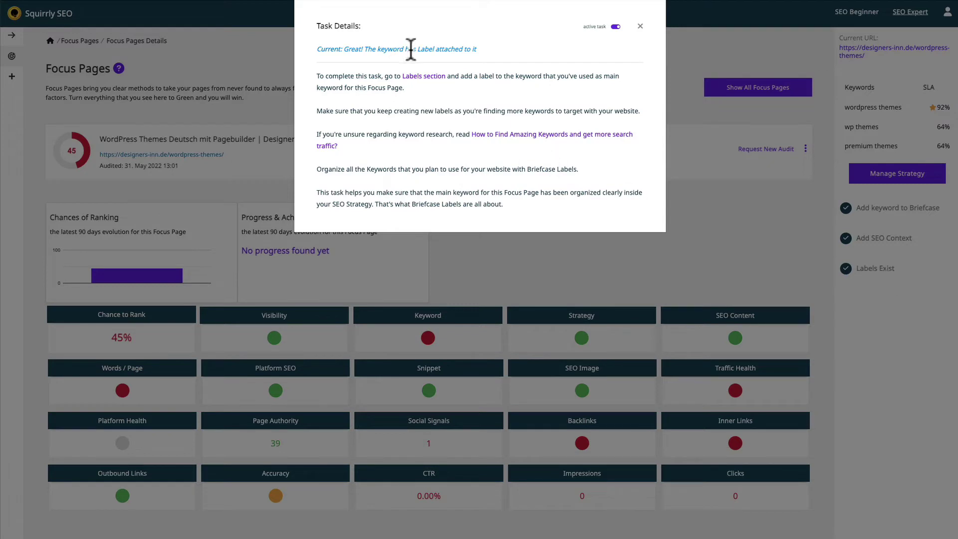
pyautogui.click(424, 76)
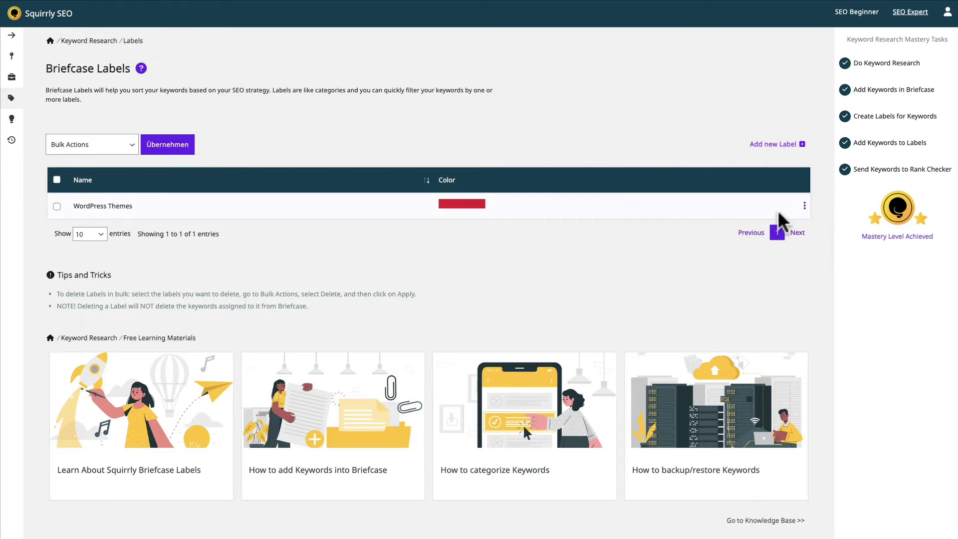
pyautogui.click(805, 206)
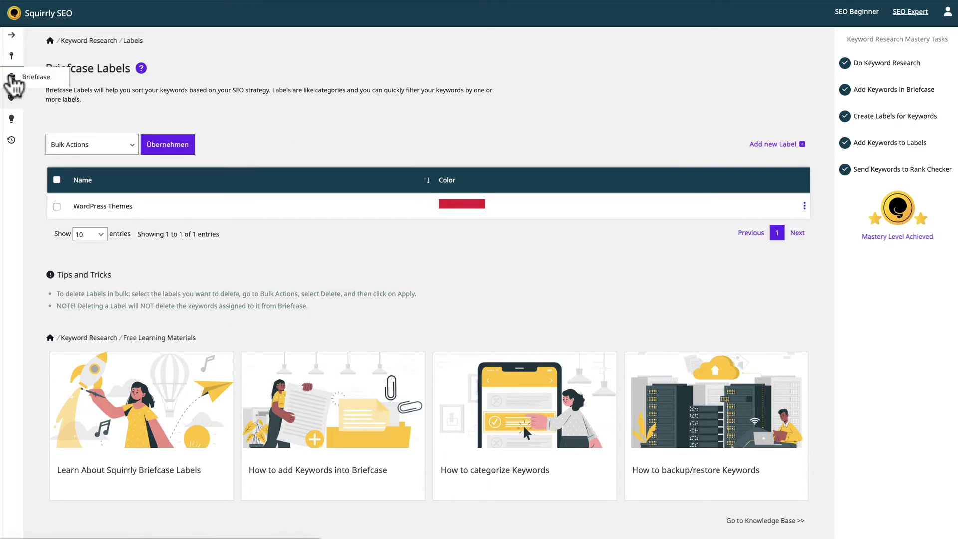
# Assign the WordPress Themes label to the keyword "wordpress theme deutsch" in the Briefcase and save it.
pyautogui.click(12, 79)
pyautogui.scroll(-1, 230, 260)
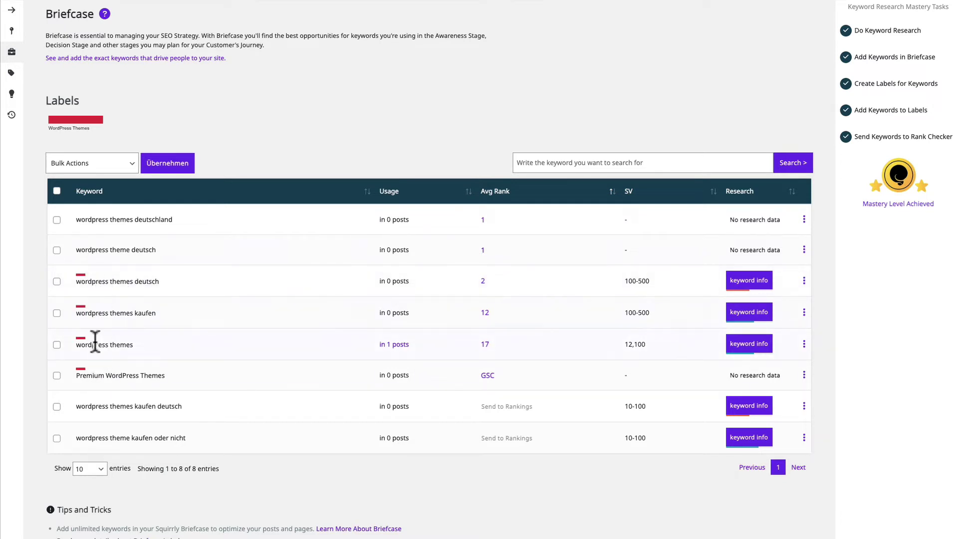
pyautogui.click(805, 249)
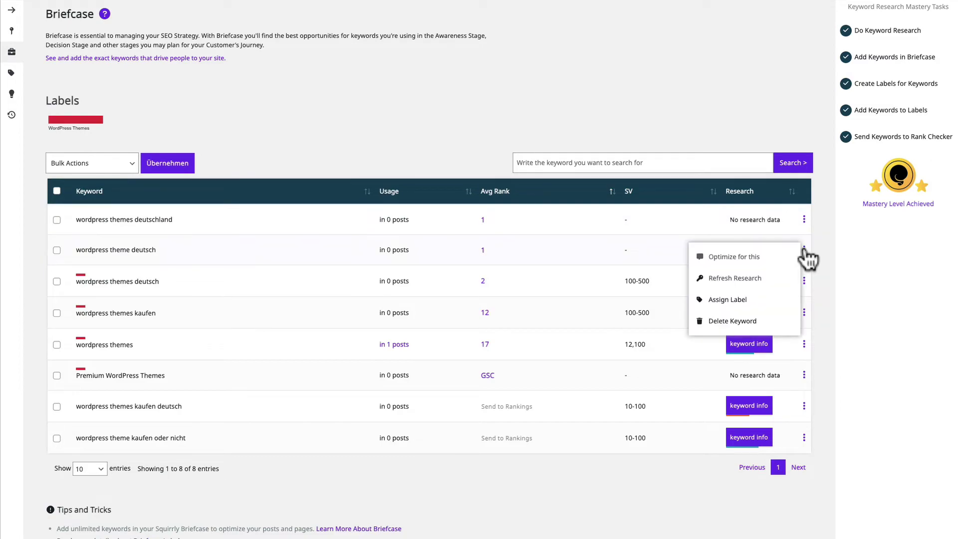
pyautogui.click(734, 292)
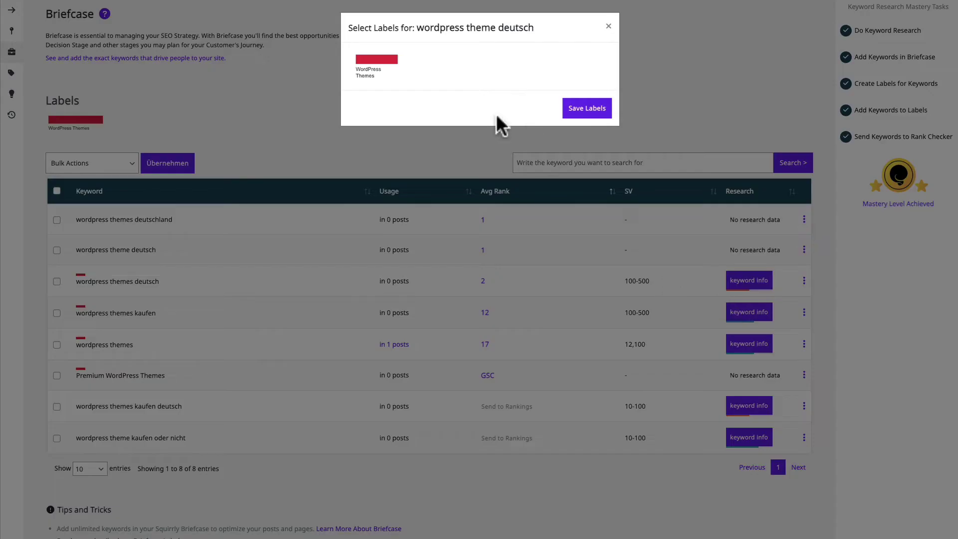
pyautogui.click(387, 67)
pyautogui.click(596, 115)
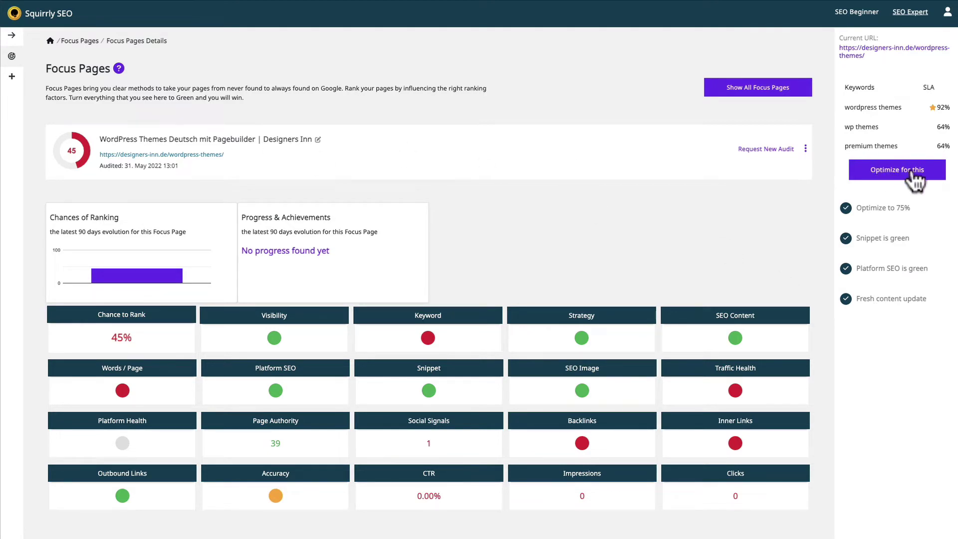
# Open the focus page for optimization from its SEO Content tasks and examine the SEO Snippet's JSON-LD, Open Graph, Twitter Card and Visibility sections.
pyautogui.click(912, 172)
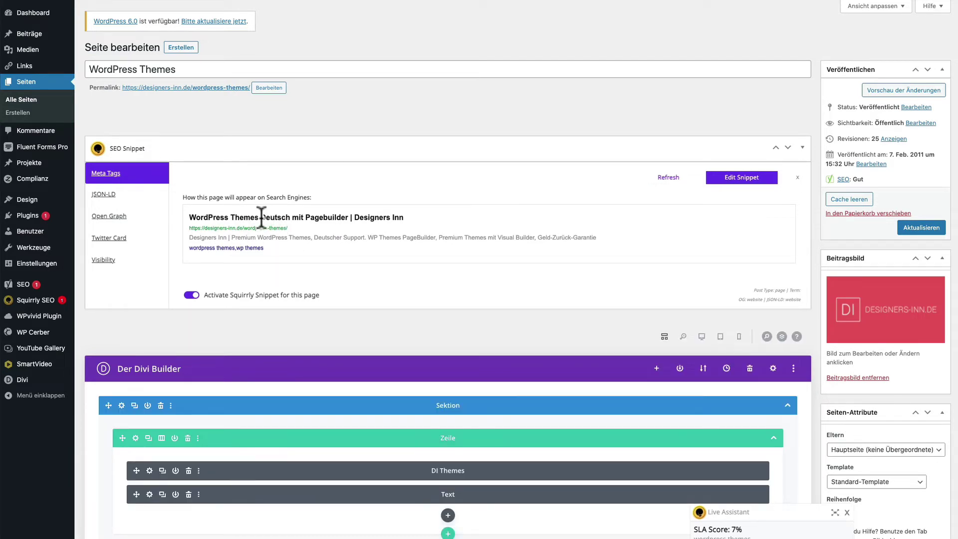
pyautogui.click(104, 196)
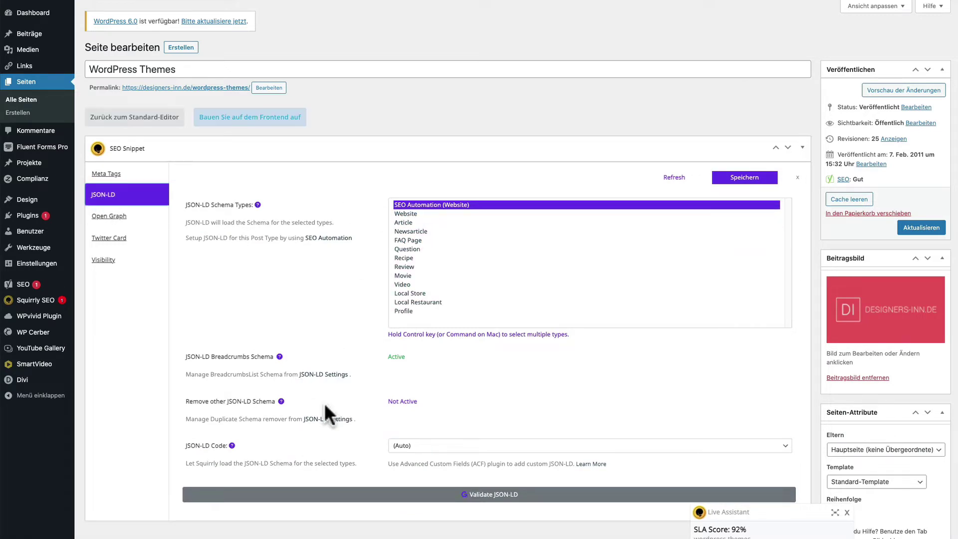
pyautogui.click(110, 218)
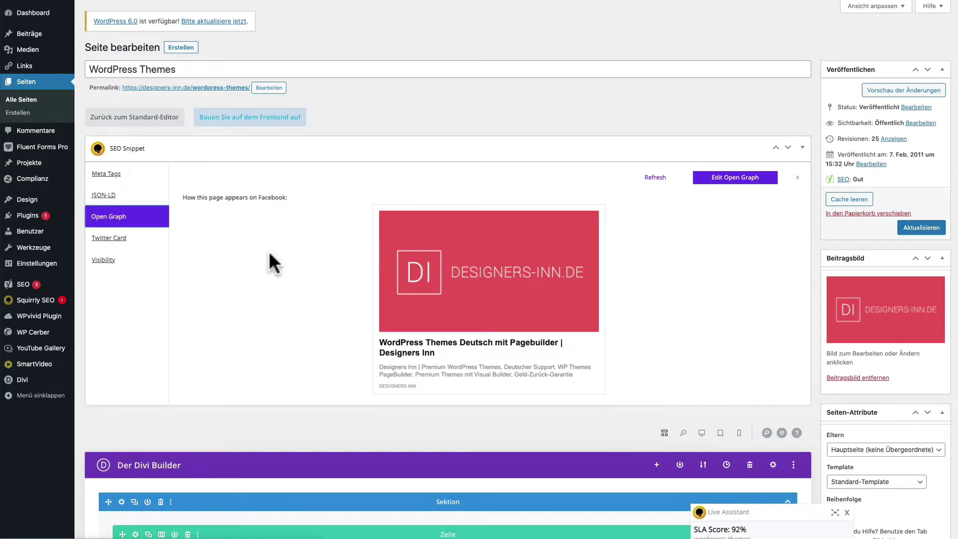
pyautogui.click(107, 239)
pyautogui.click(103, 260)
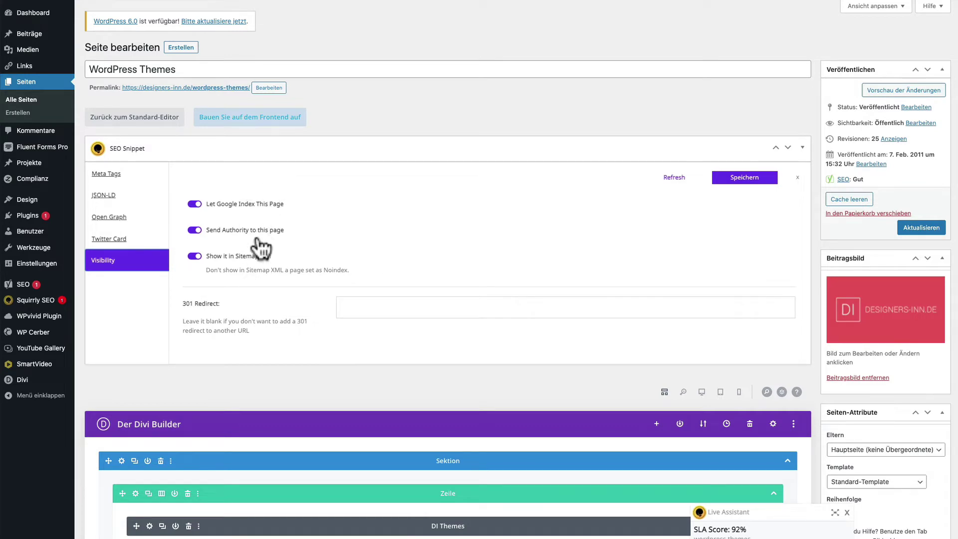
# Return to the SEO Snippet's Twitter Card, examine its image, title, description and card type options, and cancel the editing.
pyautogui.click(107, 240)
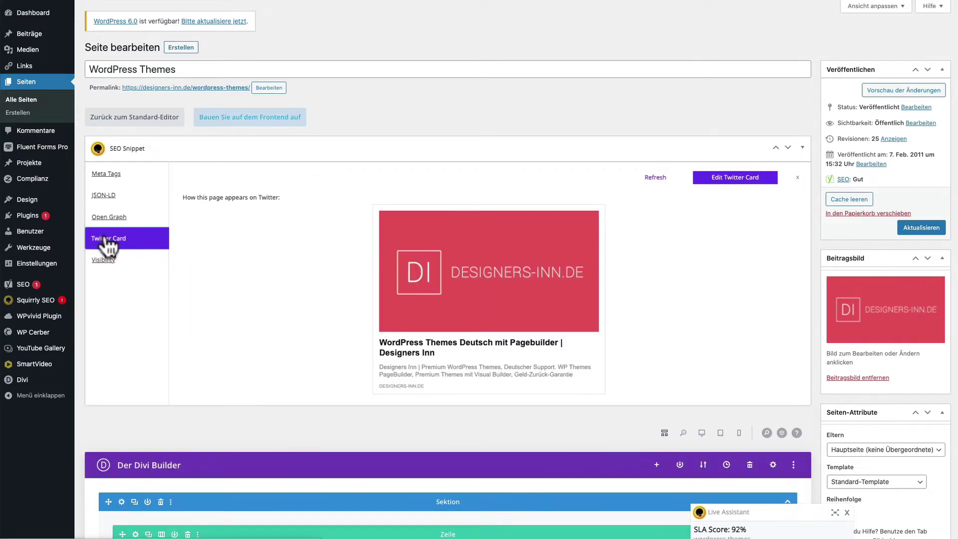
pyautogui.click(739, 181)
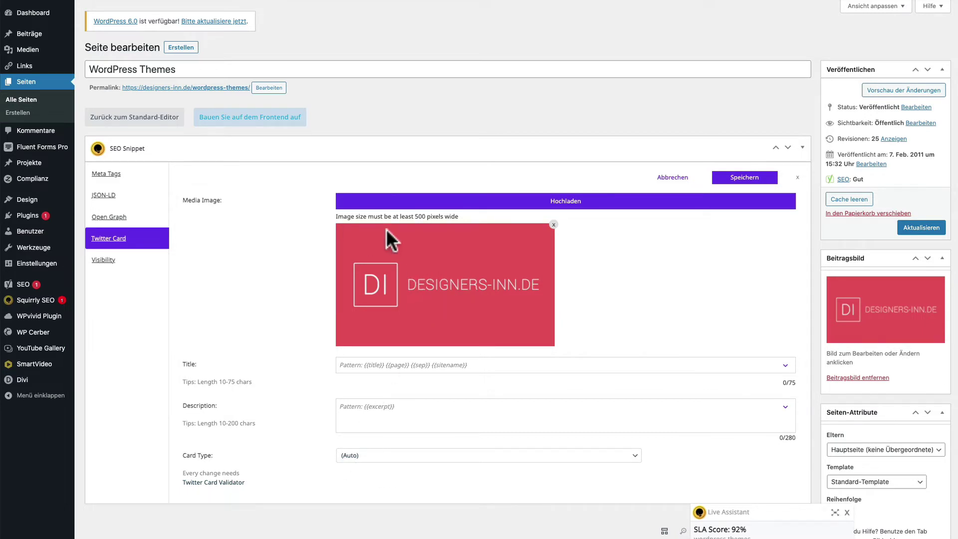
pyautogui.click(674, 179)
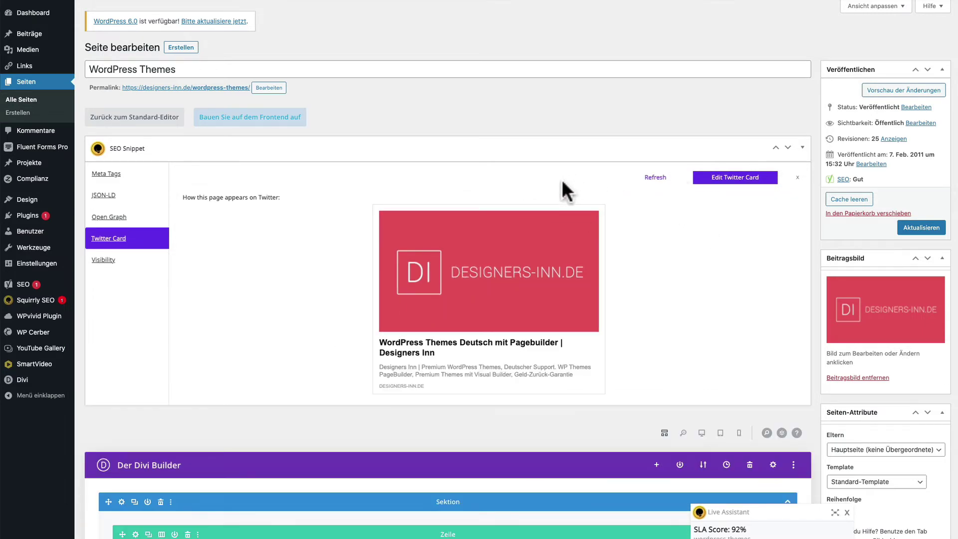
pyautogui.click(803, 149)
# Expand the Live Assistant and examine its briefcase keywords plus the image, tweet, Wikipedia and related-article suggestions for "wordpress themes".
pyautogui.click(835, 513)
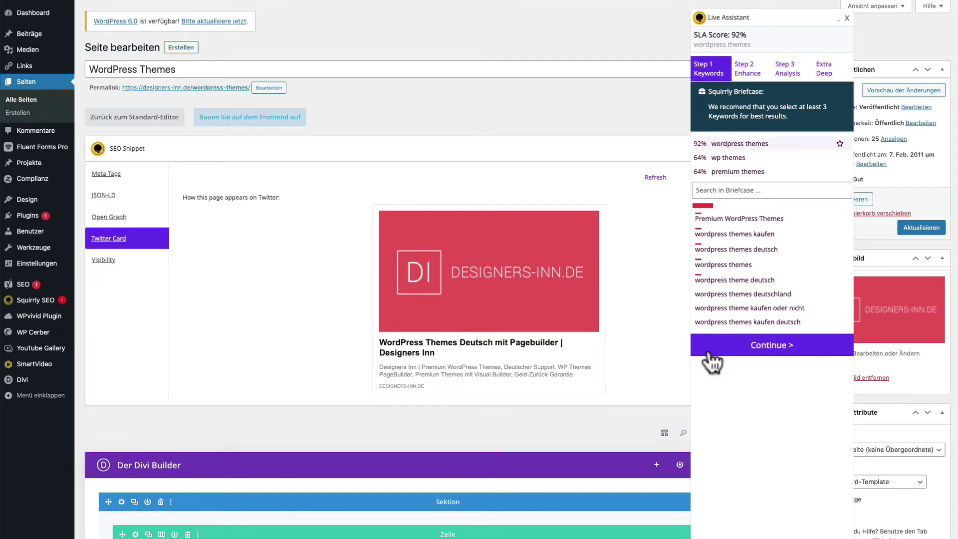
pyautogui.click(780, 349)
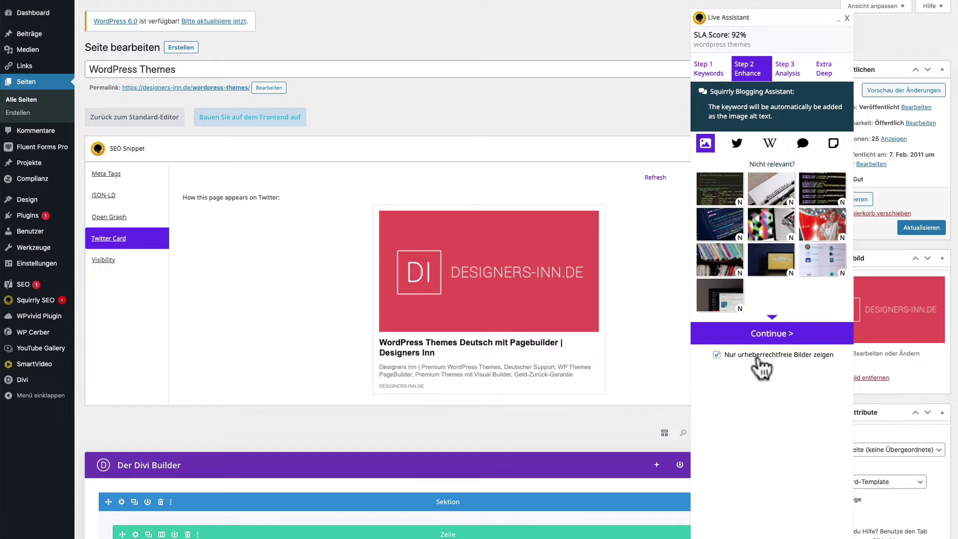
pyautogui.click(780, 337)
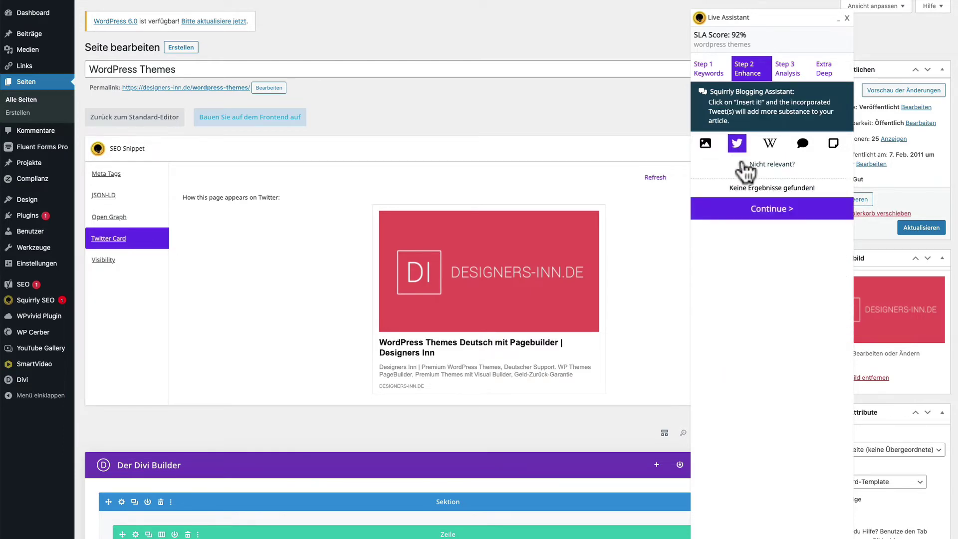
pyautogui.click(771, 147)
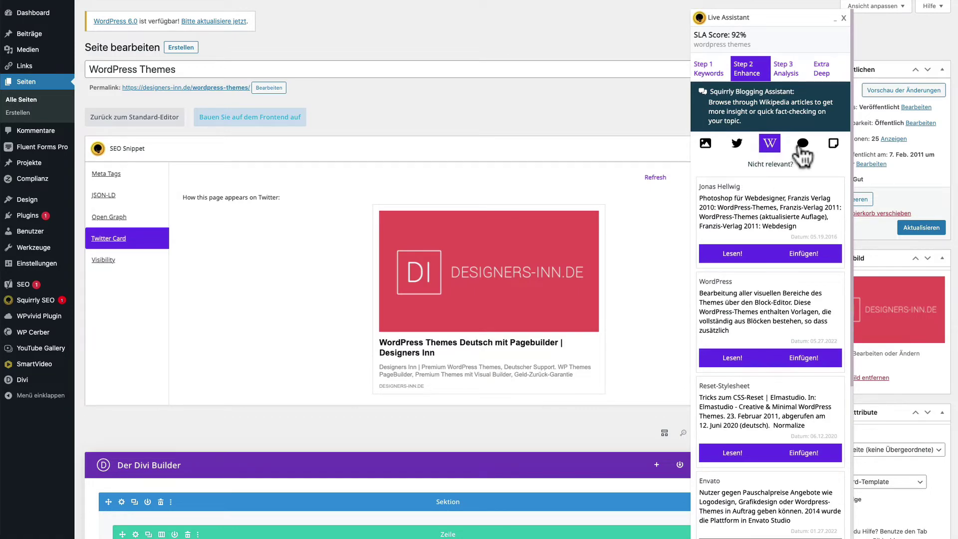
pyautogui.click(802, 149)
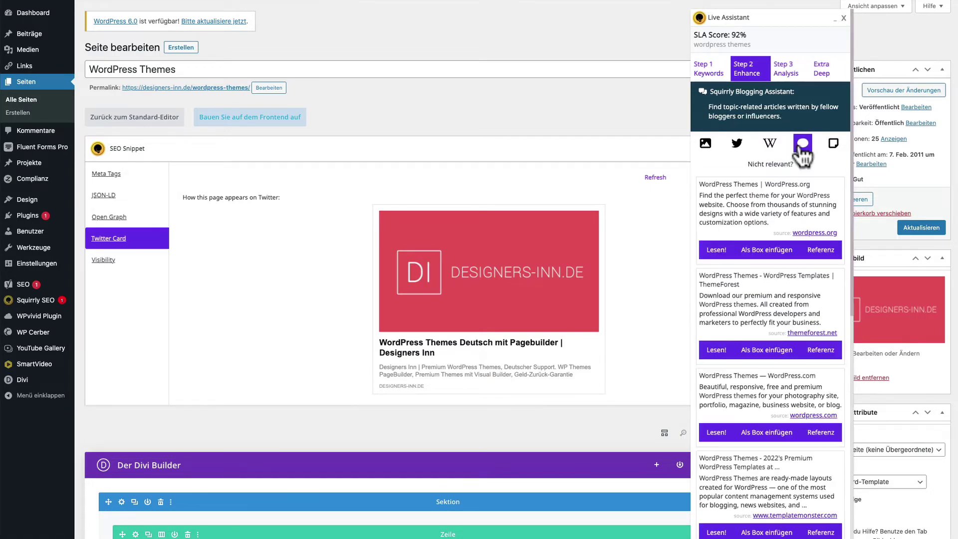
pyautogui.scroll(-1, 766, 308)
pyautogui.scroll(-3, 767, 308)
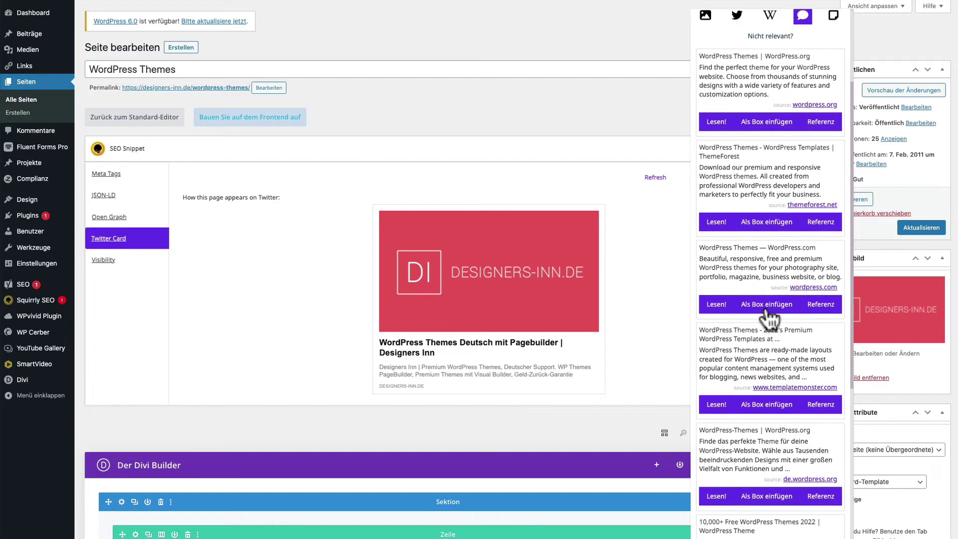
# Examine the previously written articles from the own WordPress site that the Live Assistant suggests for citing, referencing or linking.
pyautogui.scroll(4, 767, 309)
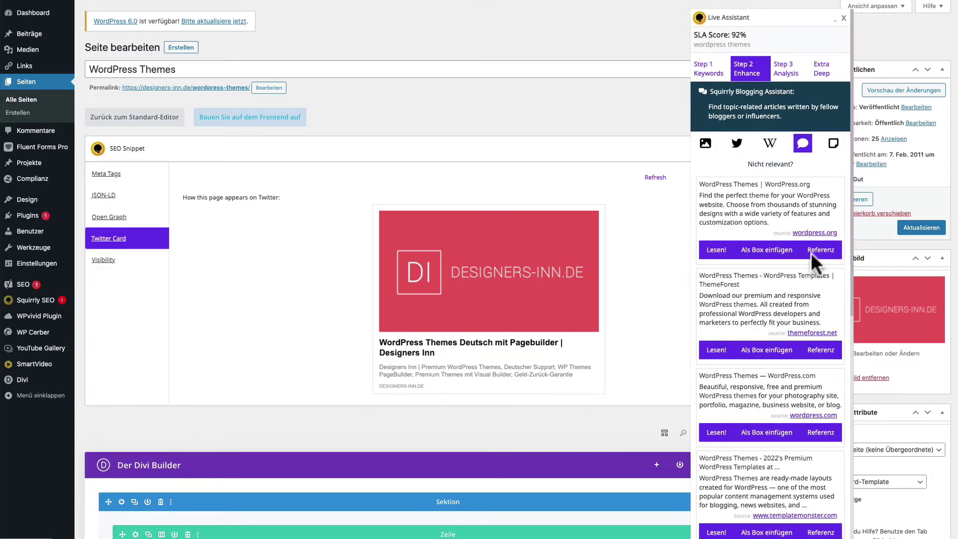
pyautogui.click(833, 149)
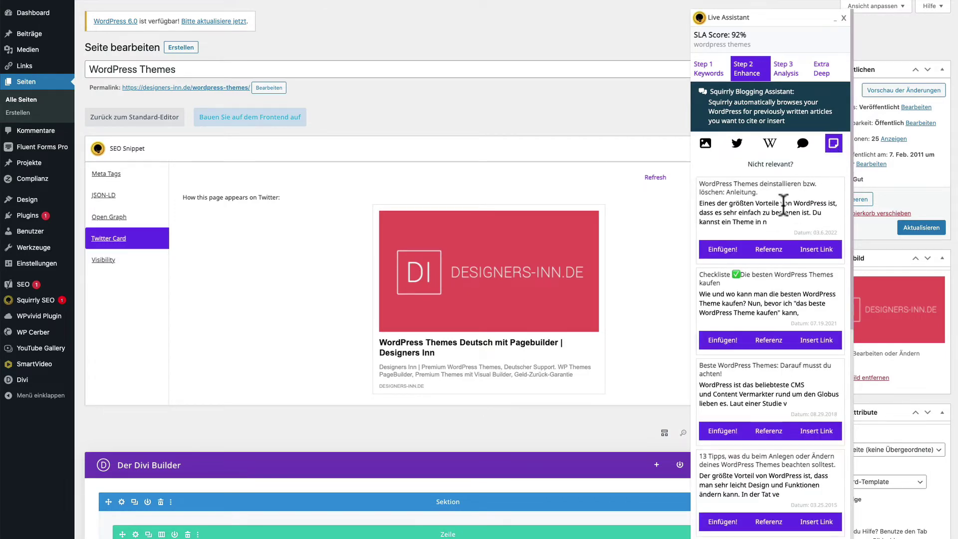
pyautogui.scroll(-6, 772, 298)
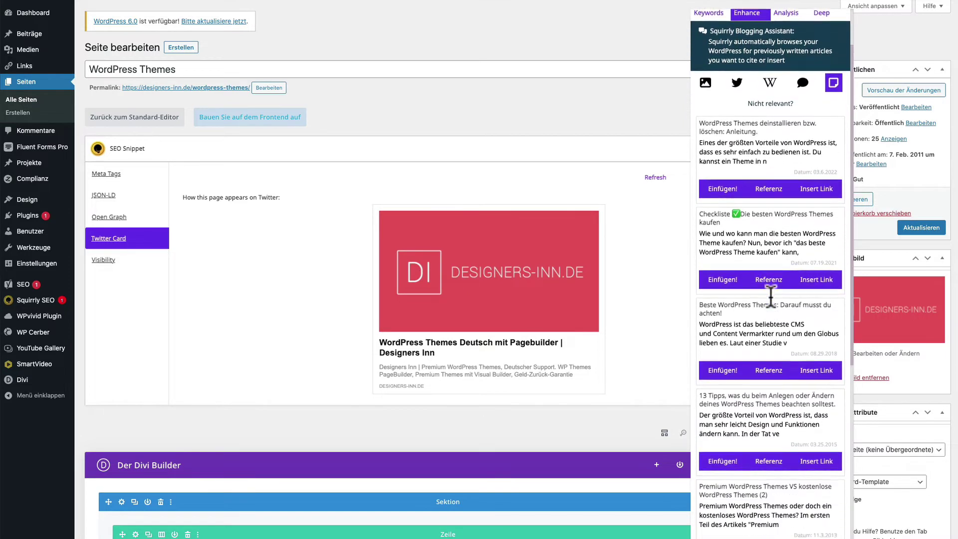
pyautogui.scroll(-2, 771, 298)
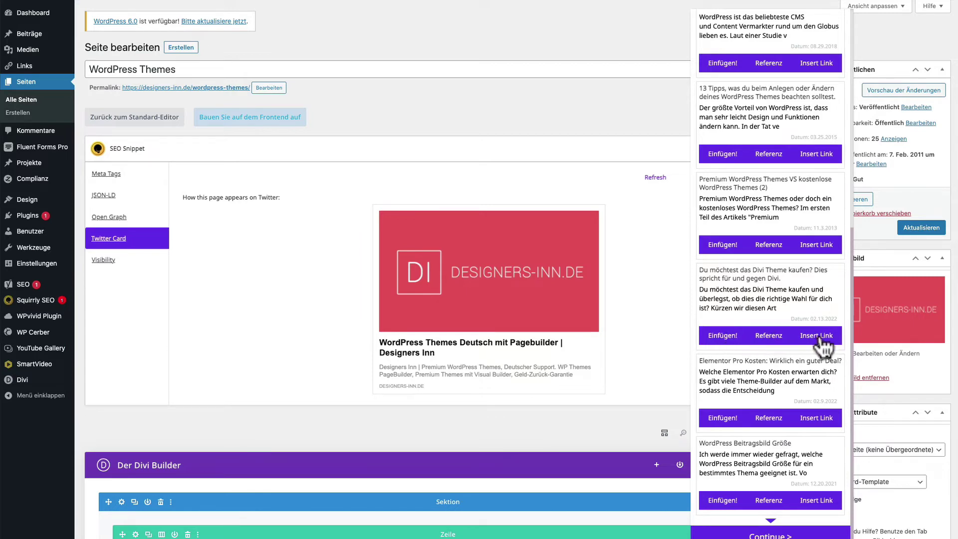
pyautogui.scroll(-1, 799, 398)
pyautogui.scroll(7, 799, 398)
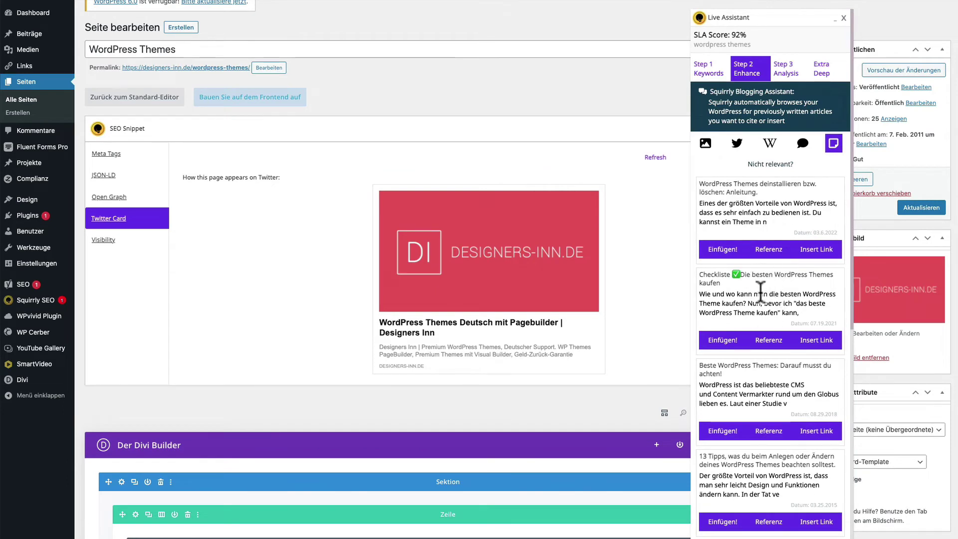
# Examine the Live Assistant's Step 3 Analysis checks, including the Human Friendly task, and its Extra Deep section.
pyautogui.click(790, 75)
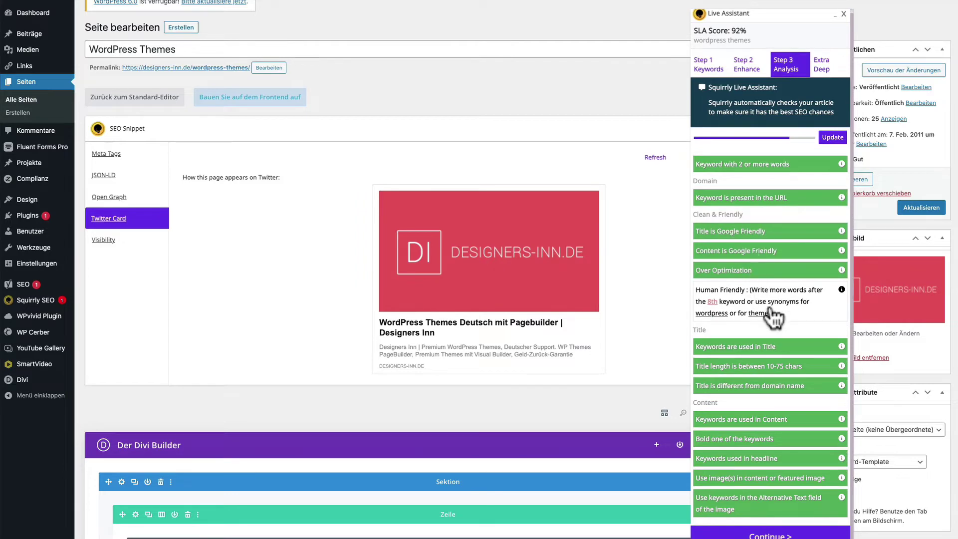
pyautogui.scroll(-1, 771, 312)
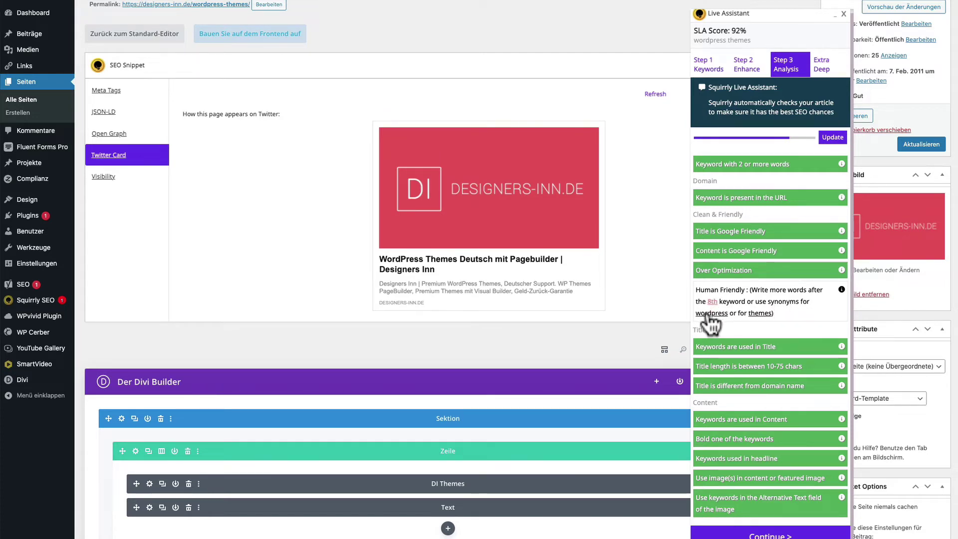
pyautogui.moveTo(762, 316)
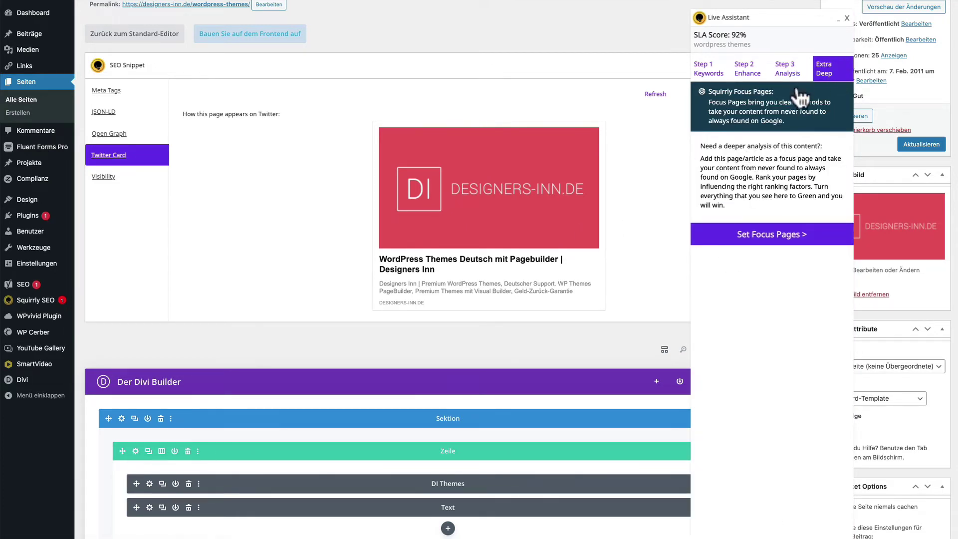
# Return to the Focus Pages details, read the Words / Page task details for Reader's Experience, and close them.
pyautogui.click(764, 244)
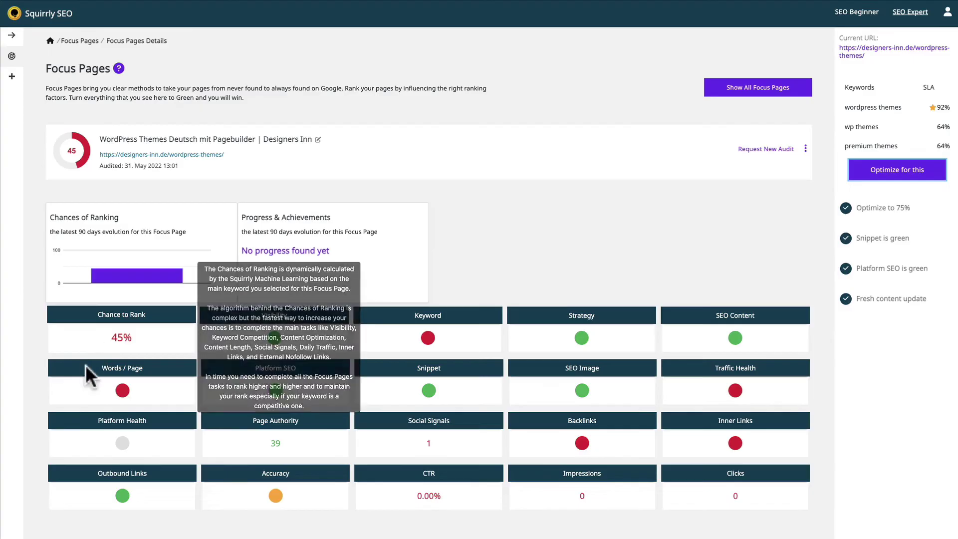
pyautogui.click(122, 392)
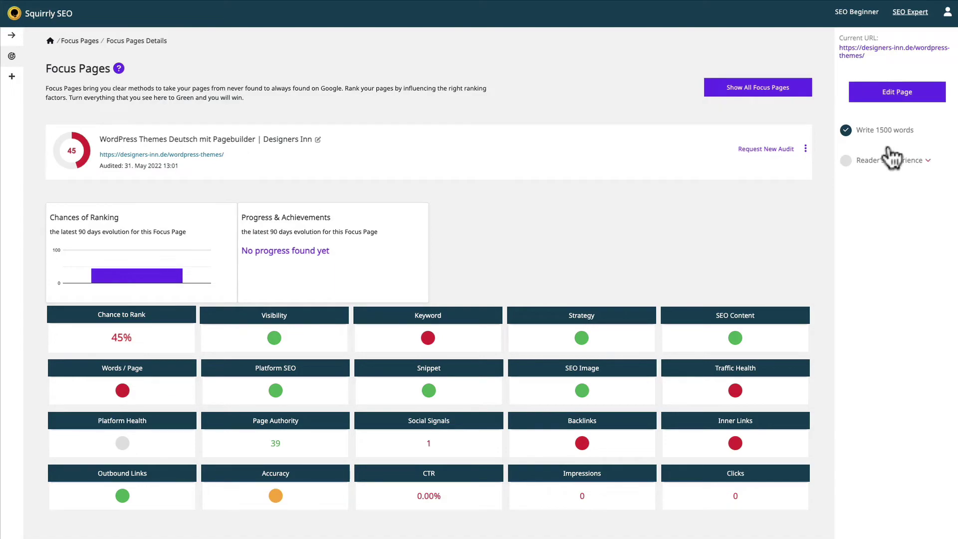
pyautogui.click(929, 160)
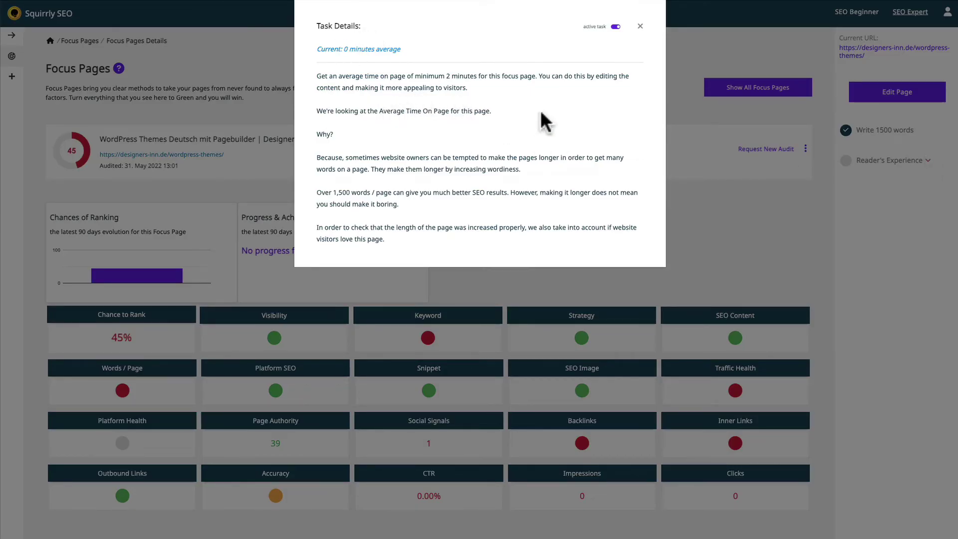
pyautogui.click(644, 34)
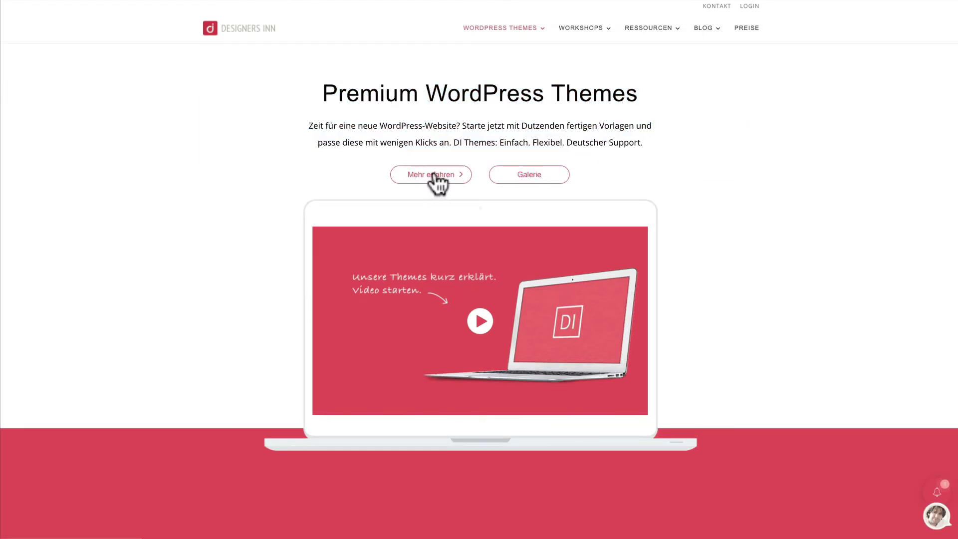
# Examine the live Premium WordPress Themes page from the Flexibilität tip and template gallery to the feature sections.
pyautogui.scroll(-6, 642, 250)
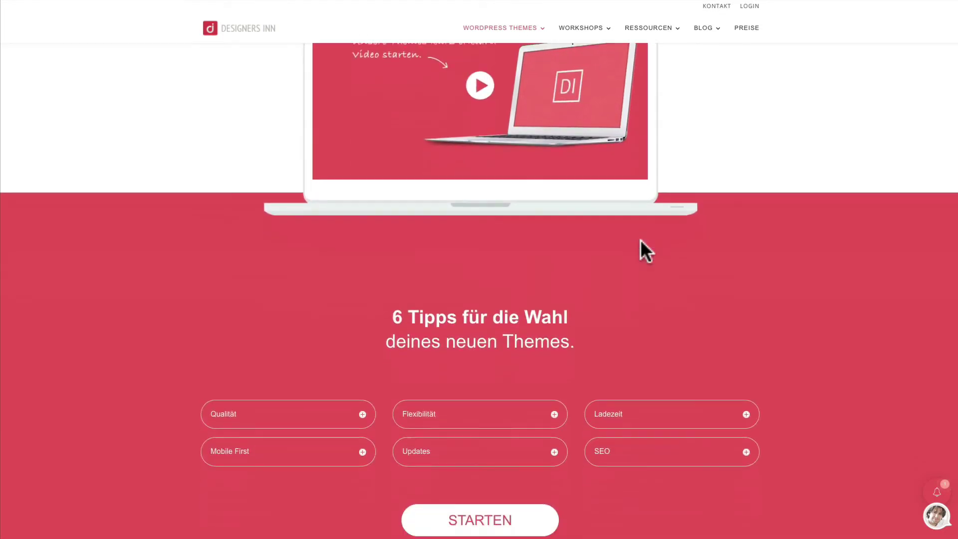
pyautogui.scroll(-1, 640, 238)
pyautogui.click(551, 270)
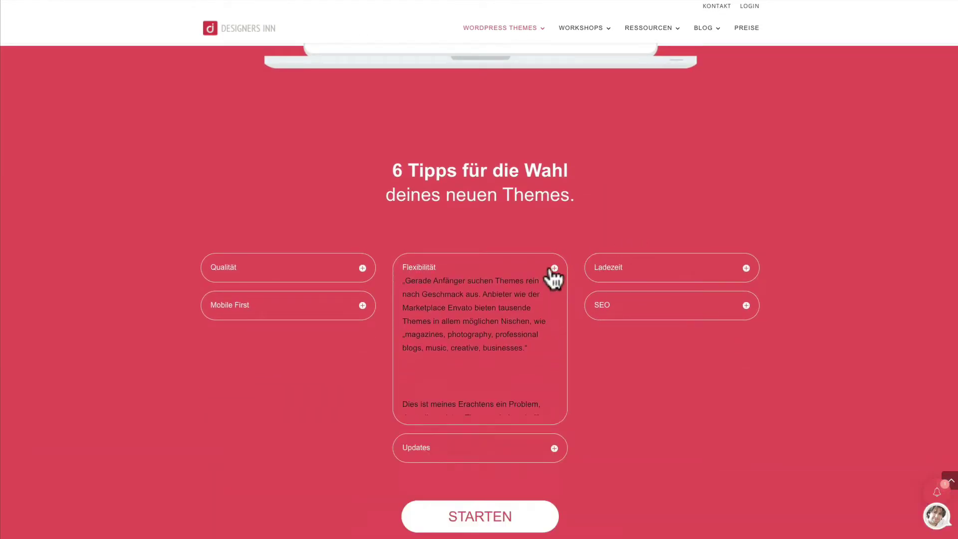
pyautogui.click(553, 275)
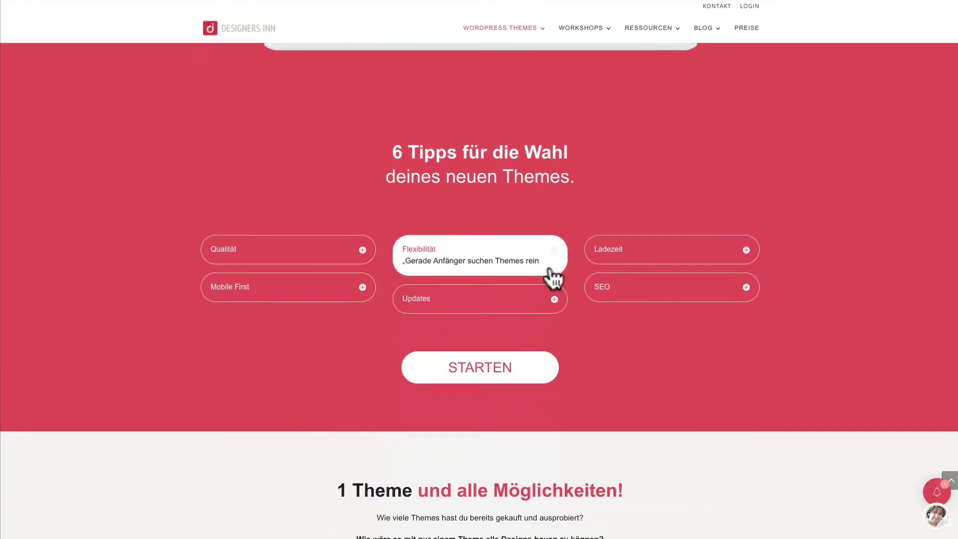
pyautogui.scroll(-8, 551, 272)
pyautogui.scroll(-15, 618, 296)
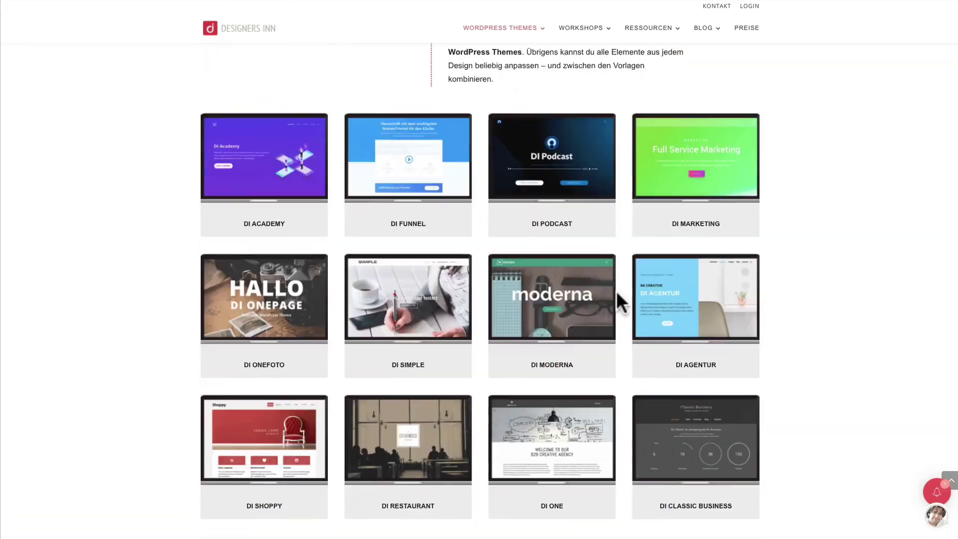
pyautogui.scroll(-12, 617, 294)
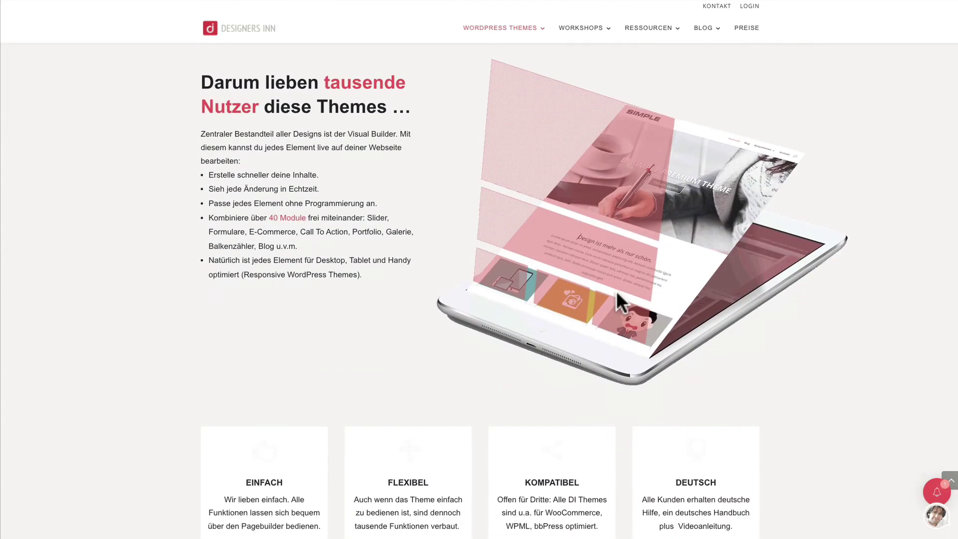
pyautogui.scroll(20, 617, 293)
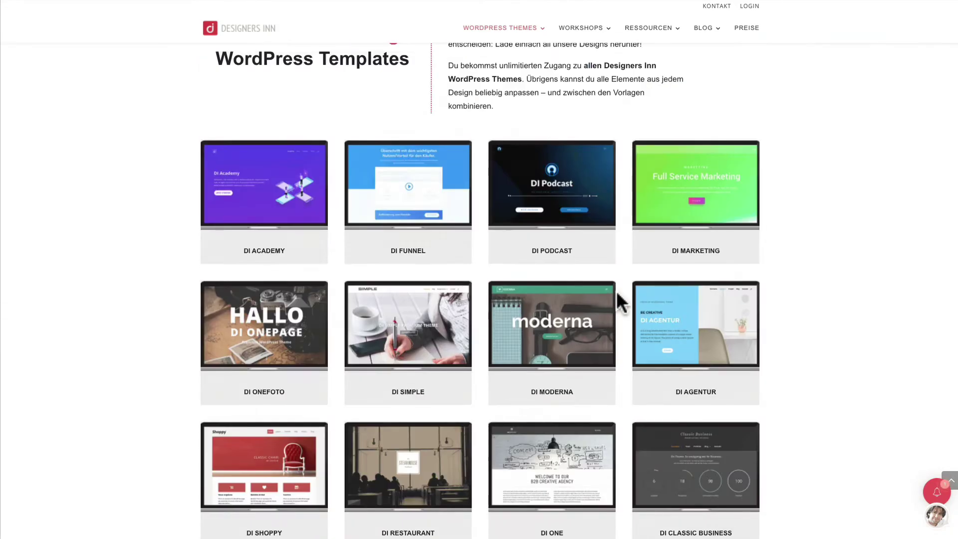
pyautogui.scroll(-12, 616, 291)
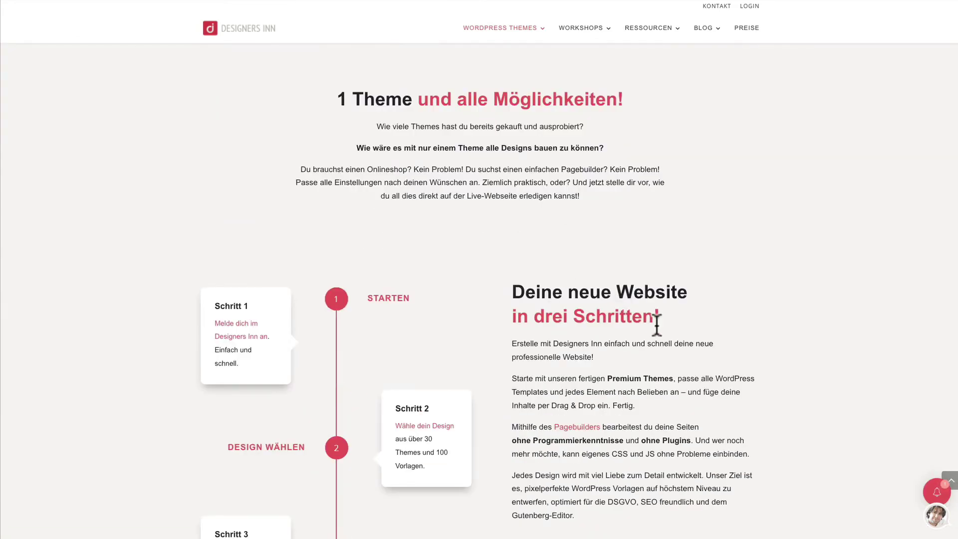
pyautogui.scroll(-3, 656, 324)
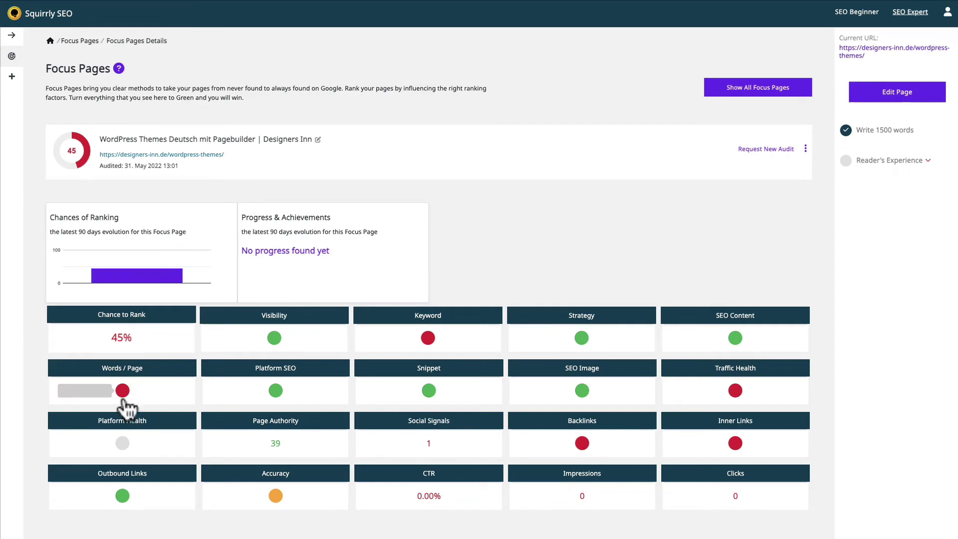
# Examine the focus page's tasks for Platform SEO, Snippet, SEO Image, Page Authority, Outbound Links and Traffic Health.
pyautogui.moveTo(125, 390)
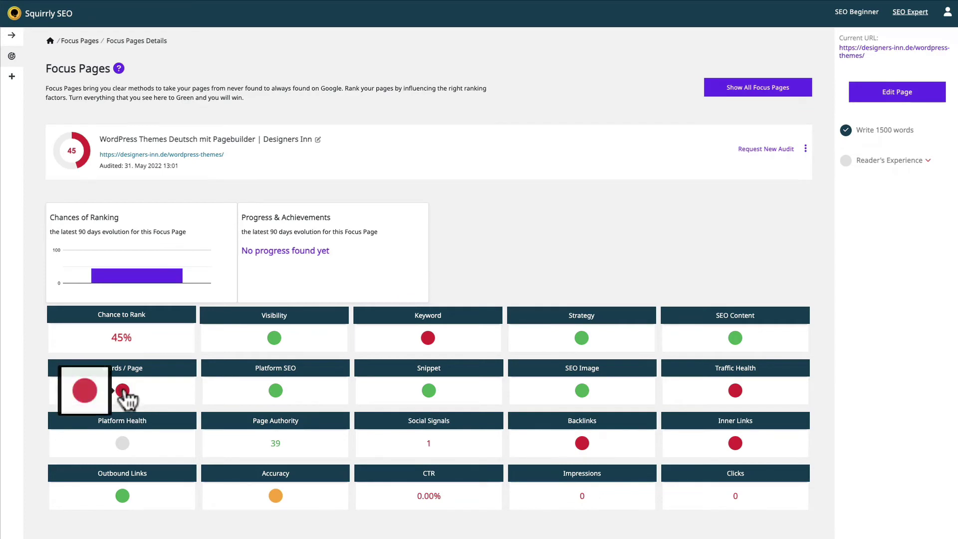
pyautogui.click(277, 392)
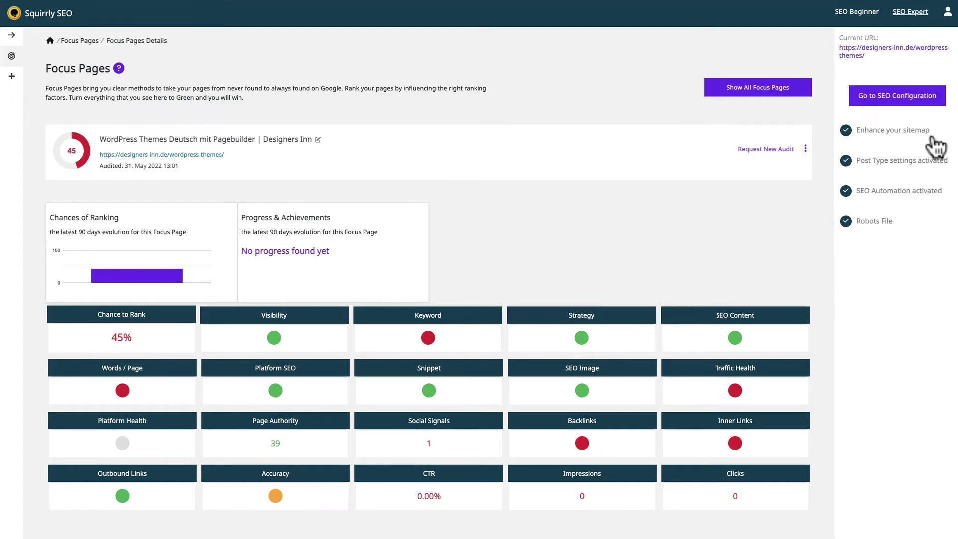
pyautogui.click(430, 390)
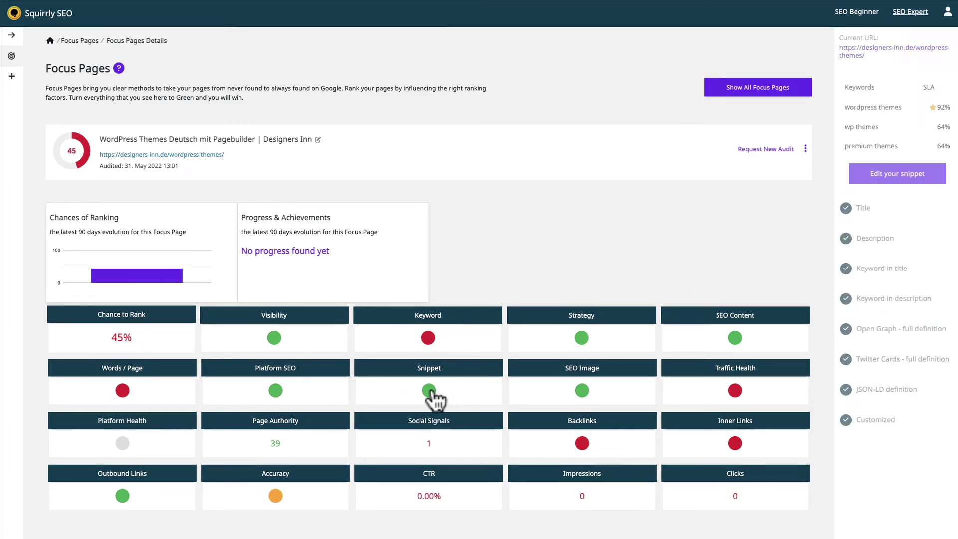
pyautogui.click(582, 399)
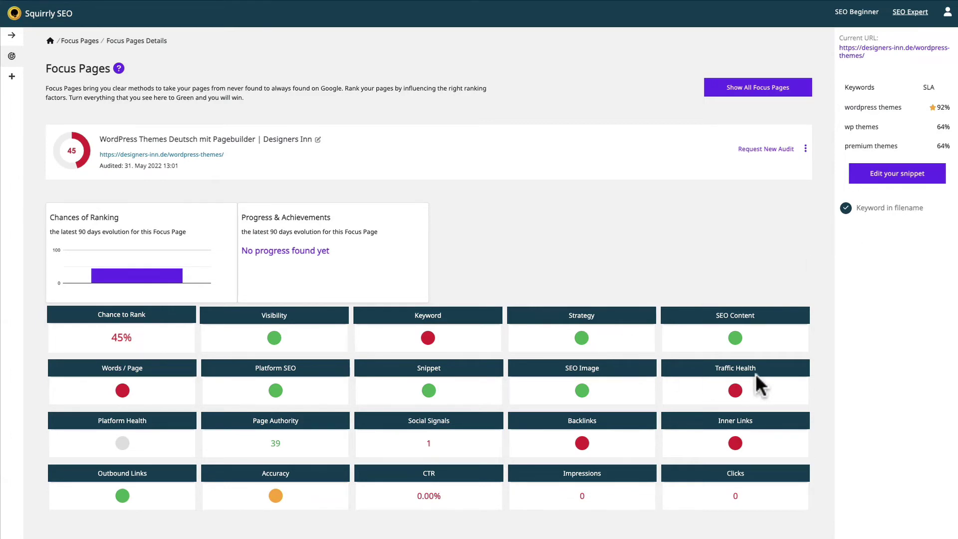
pyautogui.click(278, 450)
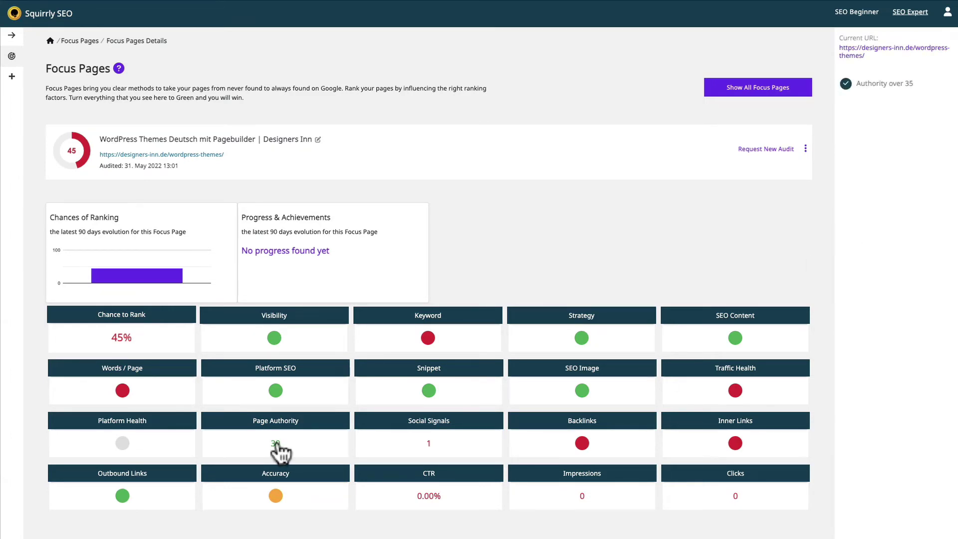
pyautogui.click(122, 500)
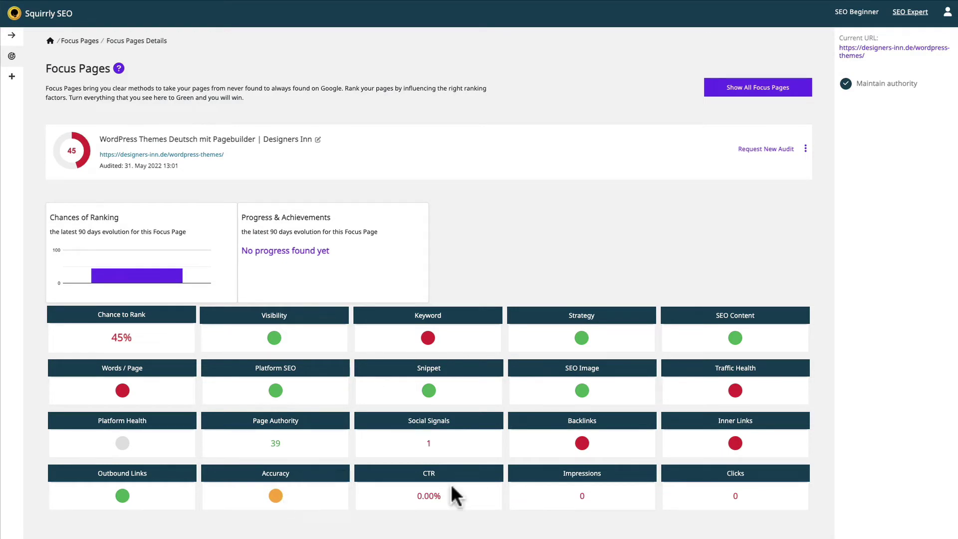
pyautogui.click(734, 393)
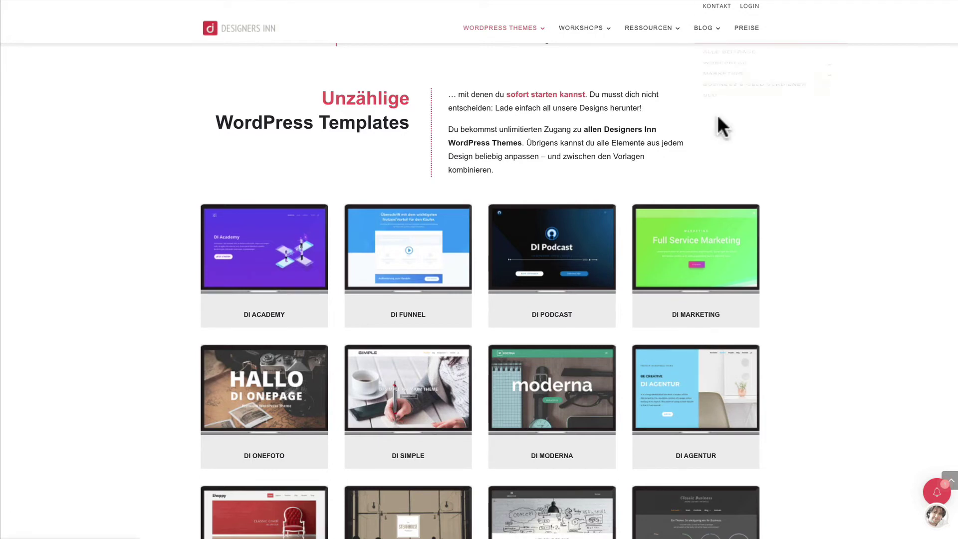
# Return to the start of the live WordPress themes page, jump to its Galerie section and examine the templates.
pyautogui.scroll(15, 717, 120)
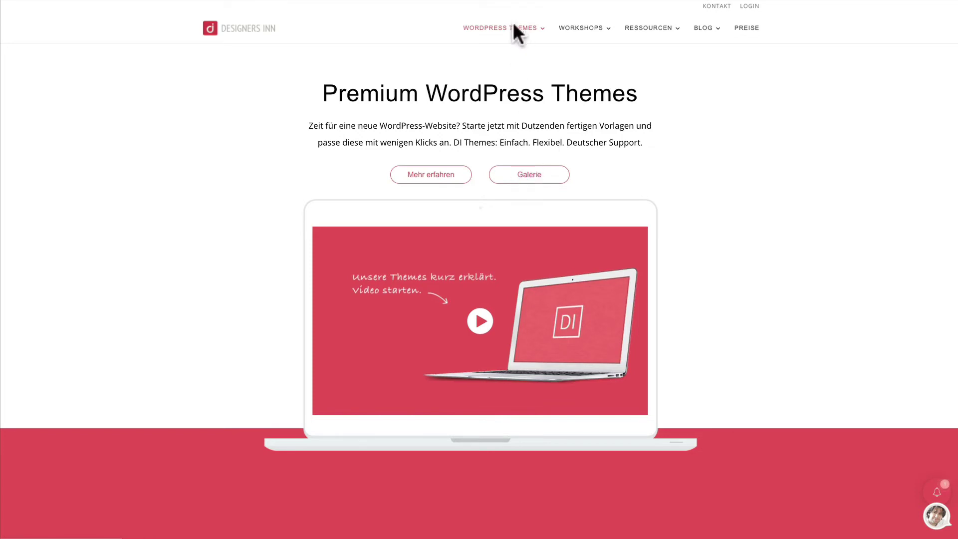
pyautogui.moveTo(519, 40)
pyautogui.click(530, 174)
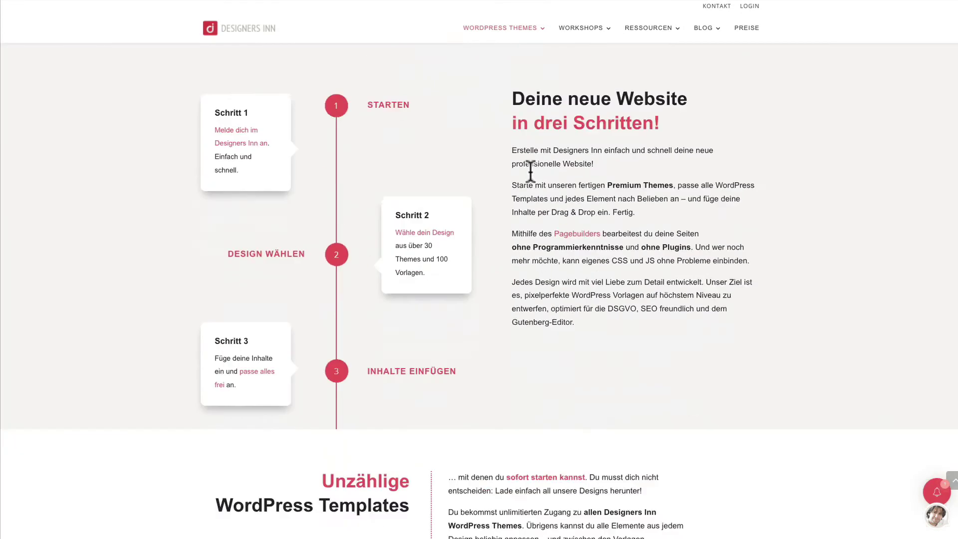
pyautogui.scroll(4, 530, 175)
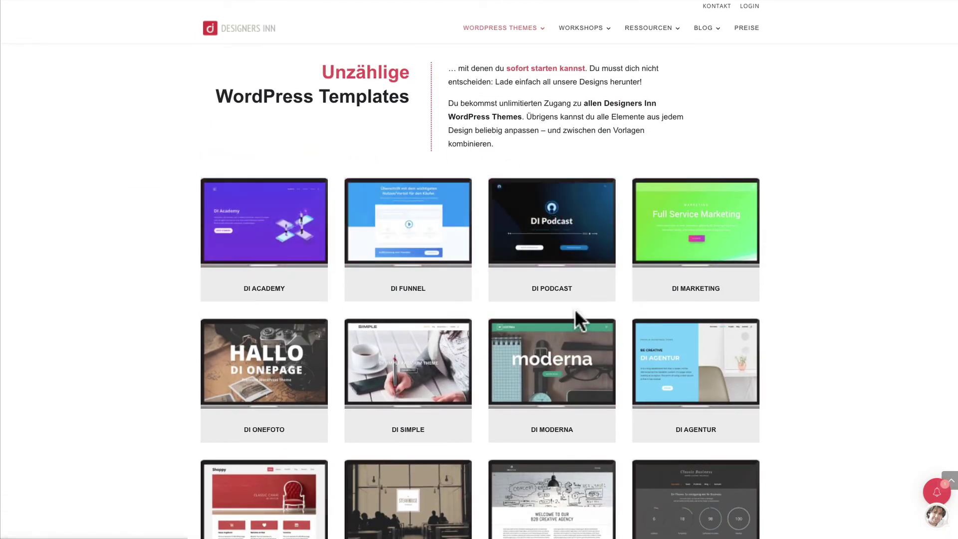
pyautogui.scroll(-5, 575, 309)
pyautogui.scroll(-4, 575, 309)
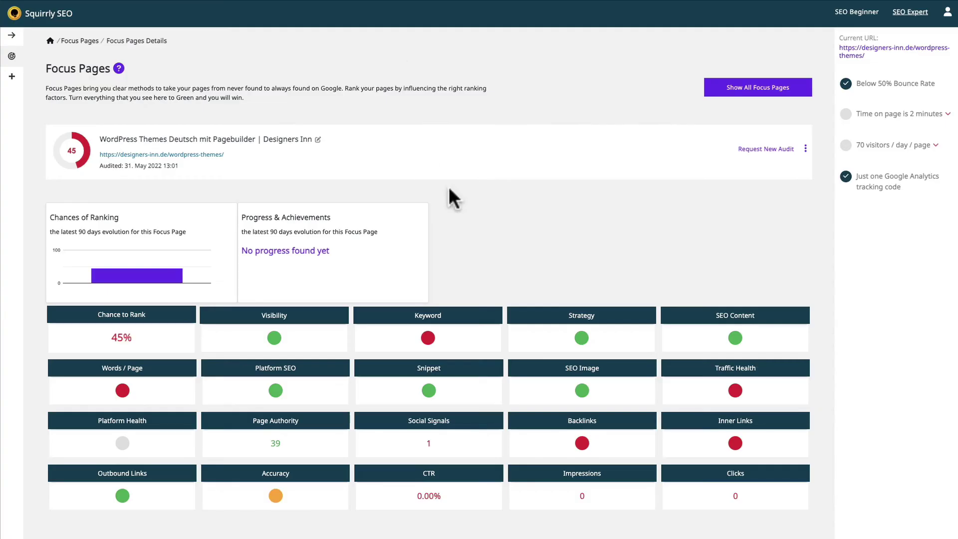
# Examine the focus page's Backlinks tasks and open the details for At Least 30 Referring Domains.
pyautogui.scroll(-1, 486, 278)
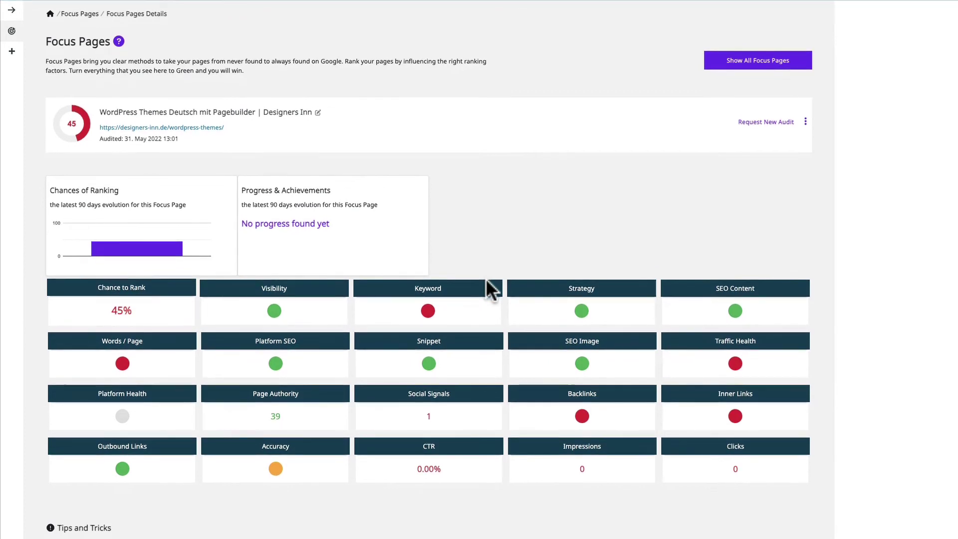
pyautogui.scroll(-1, 486, 278)
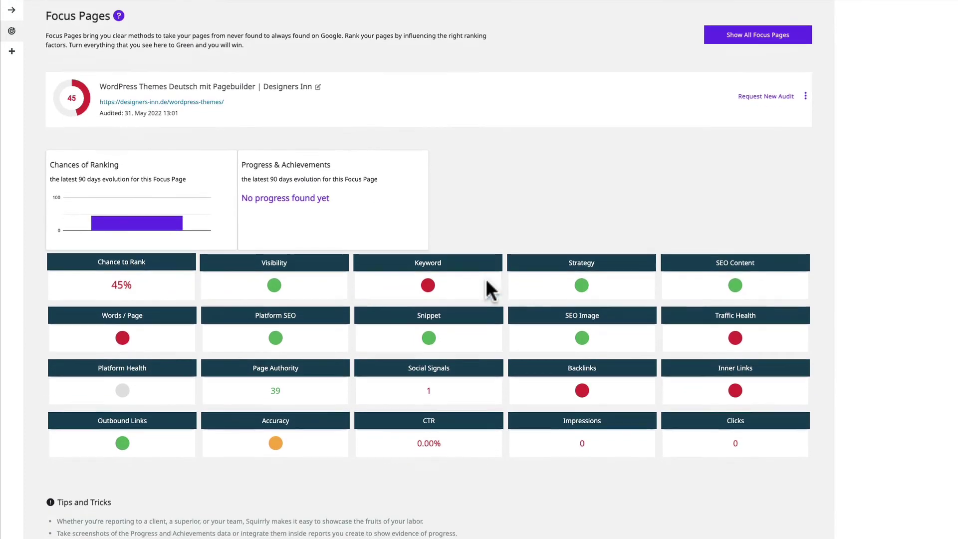
pyautogui.click(582, 392)
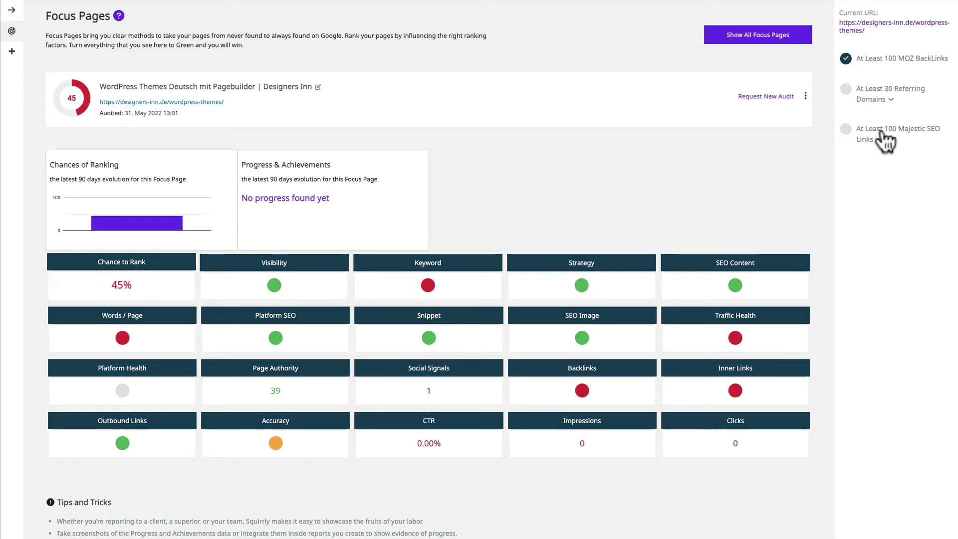
pyautogui.click(886, 89)
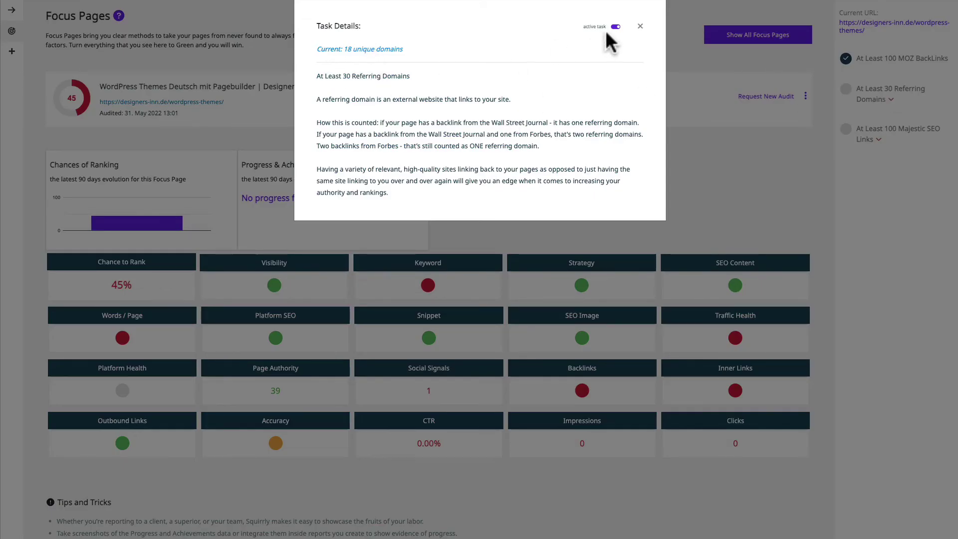
# Close the Referring Domains details, then examine the focus page's Inner Links task and the details for Get 5 Inner Links.
pyautogui.click(641, 26)
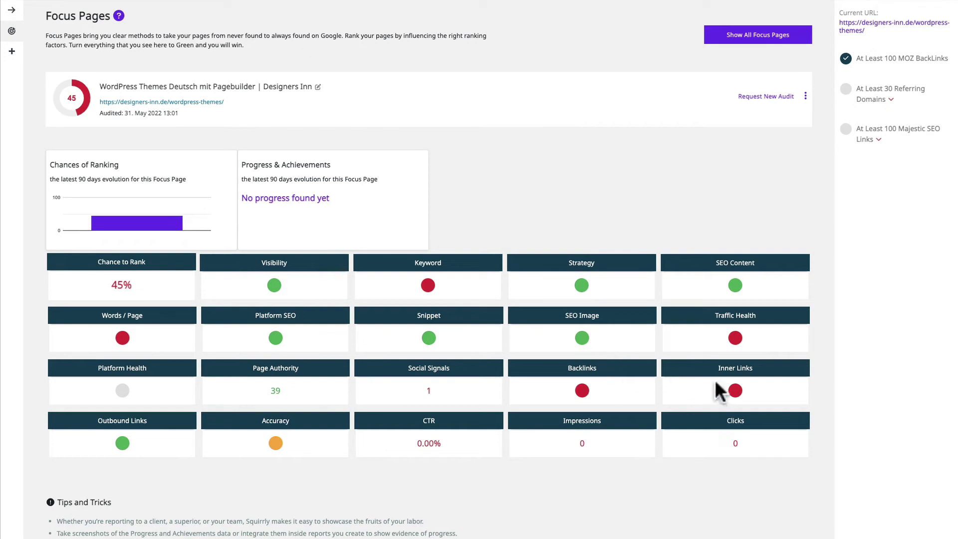
pyautogui.click(733, 392)
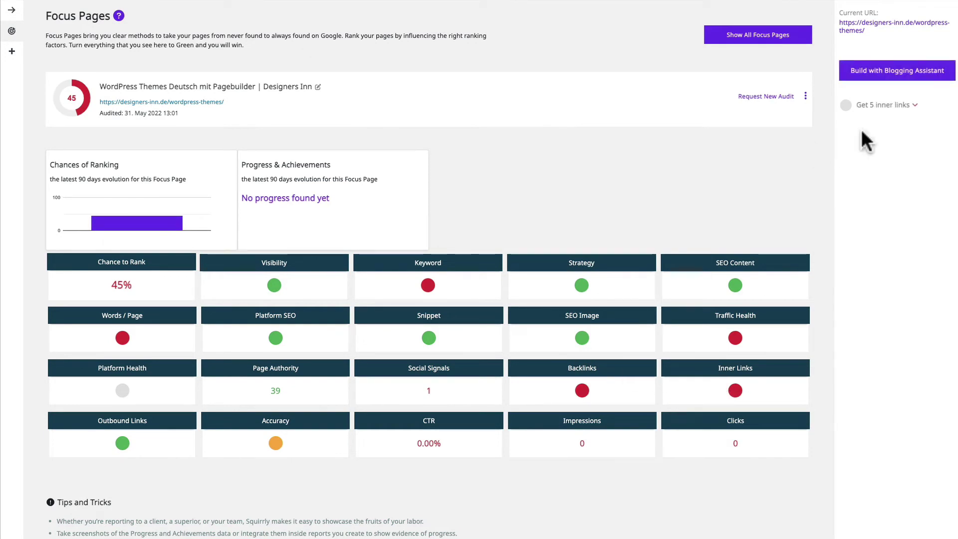
pyautogui.click(893, 106)
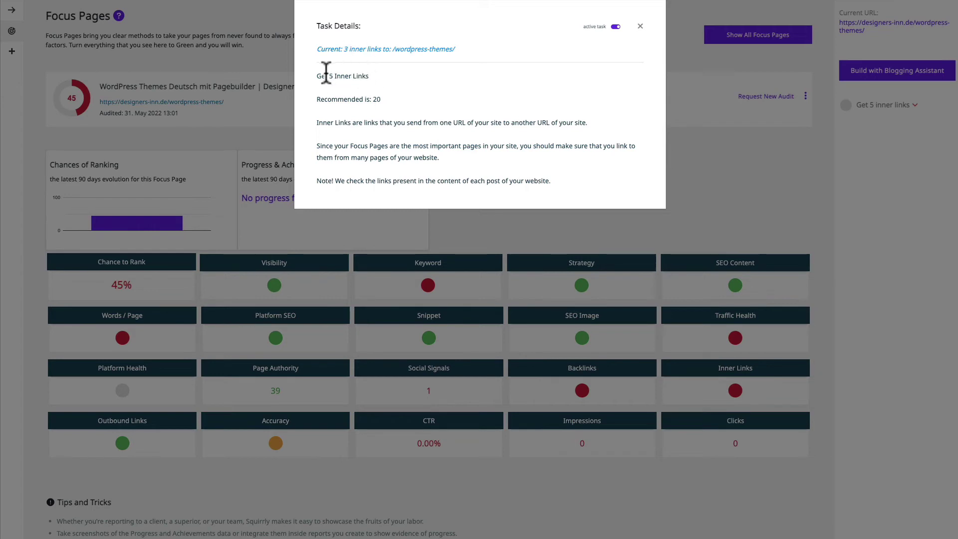
pyautogui.click(642, 31)
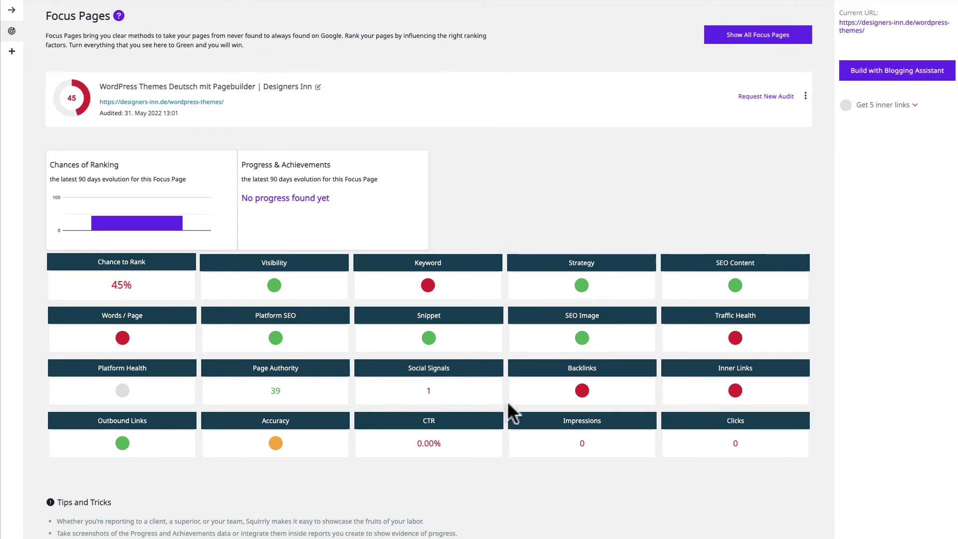
# Examine the focus page's Traffic Health tasks and read the details for 70 visitors / day / page.
pyautogui.scroll(2, 399, 384)
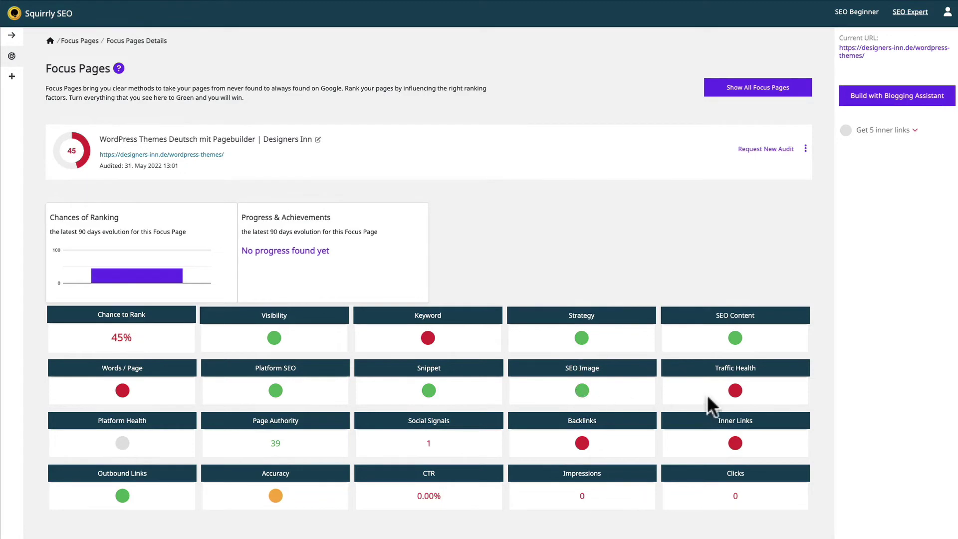
pyautogui.click(735, 390)
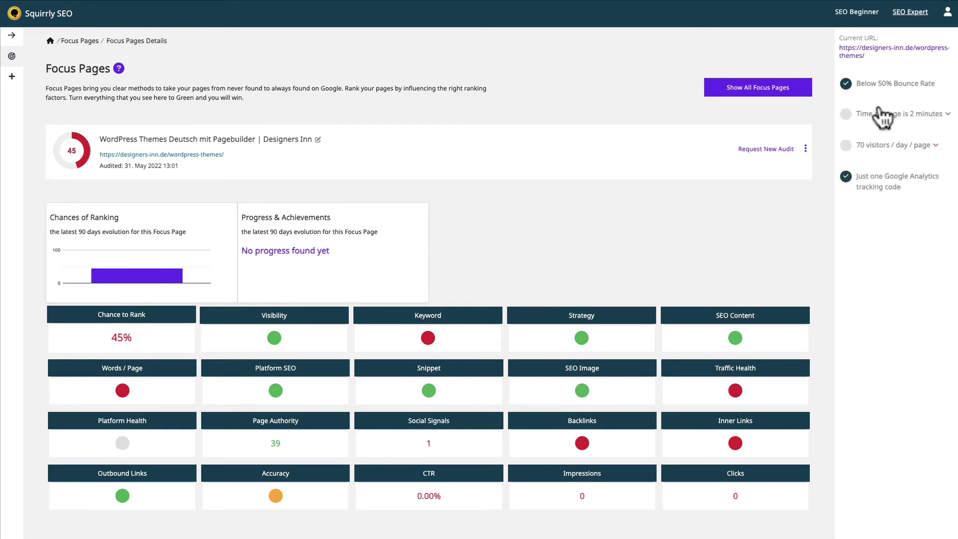
pyautogui.click(875, 149)
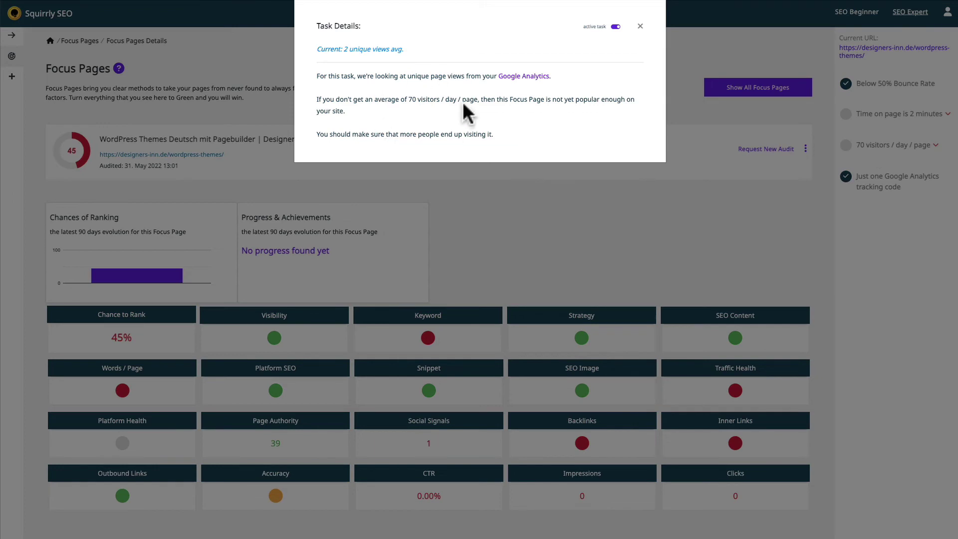
pyautogui.click(641, 26)
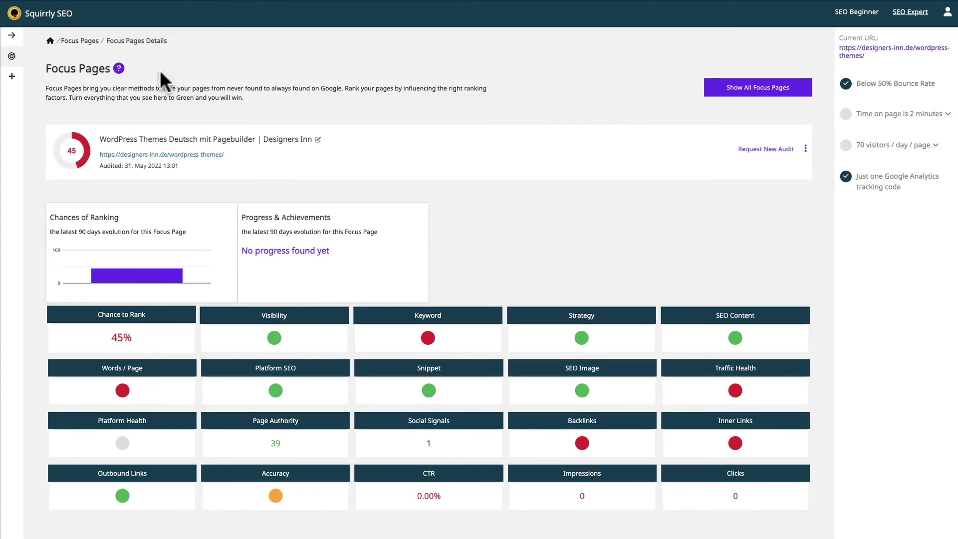
# In Bulk SEO, fill in the first post's snippet title and description, add the meta keyword "One Pager Template WordPress" and save.
pyautogui.click(11, 35)
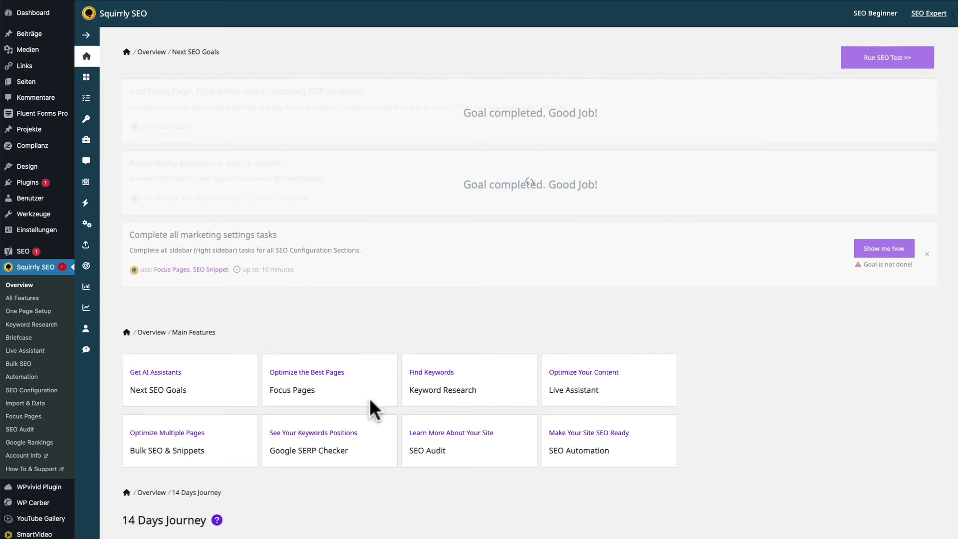
pyautogui.click(174, 436)
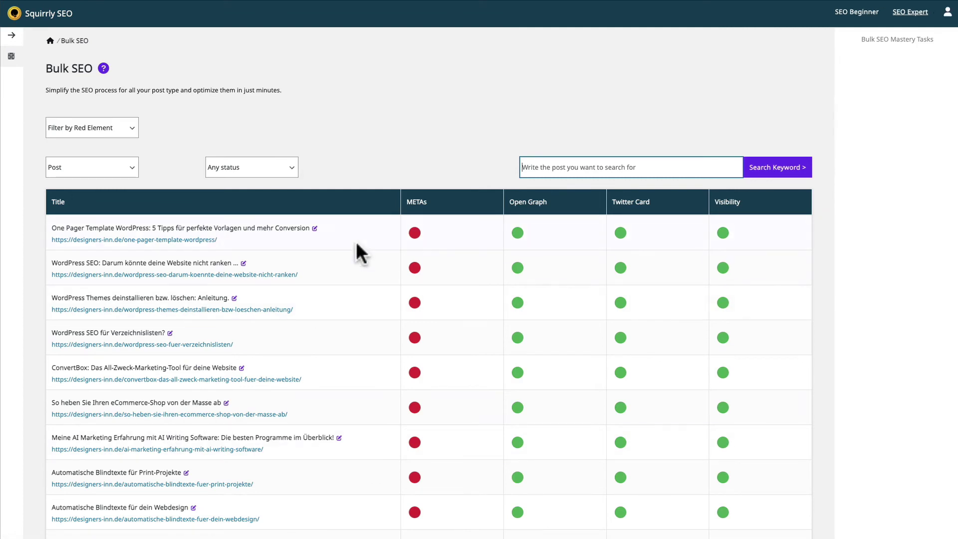
pyautogui.click(416, 233)
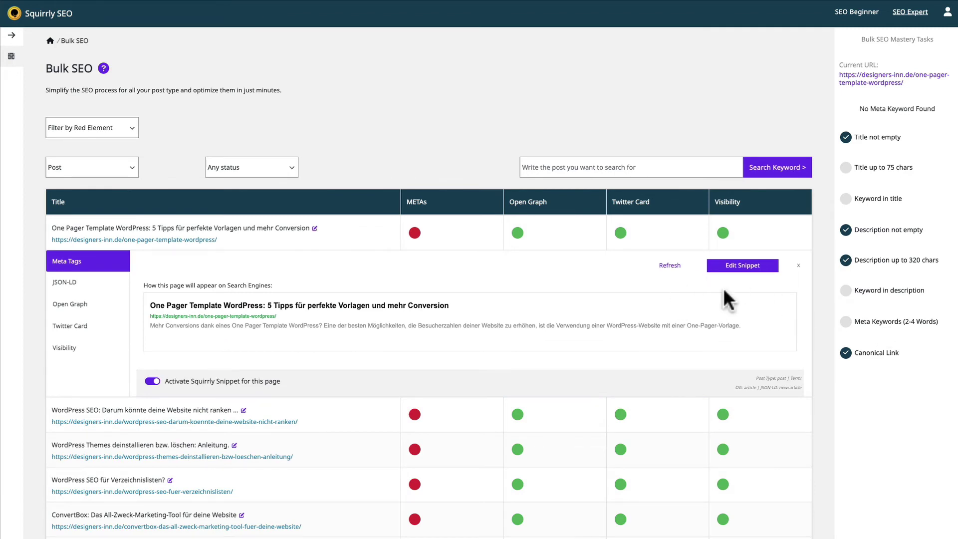
pyautogui.click(749, 272)
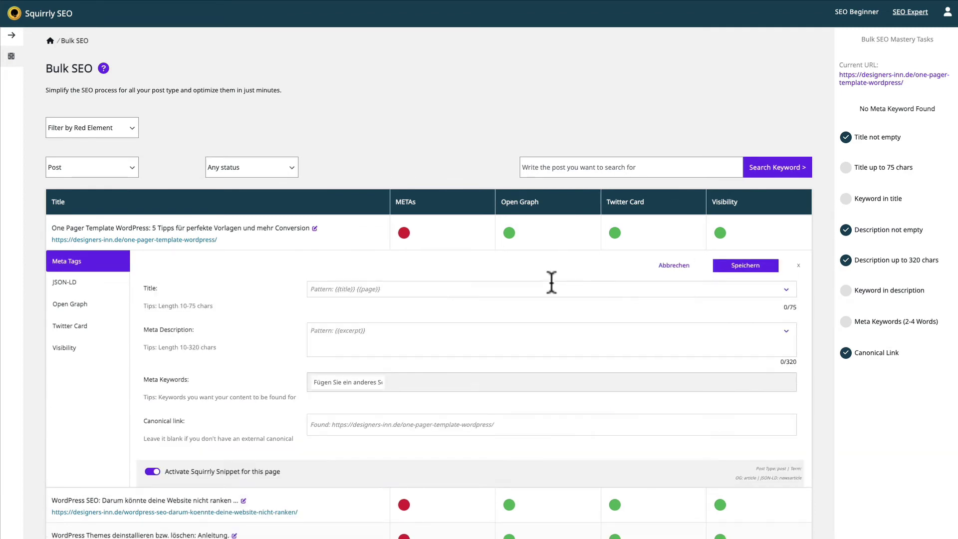
pyautogui.click(421, 288)
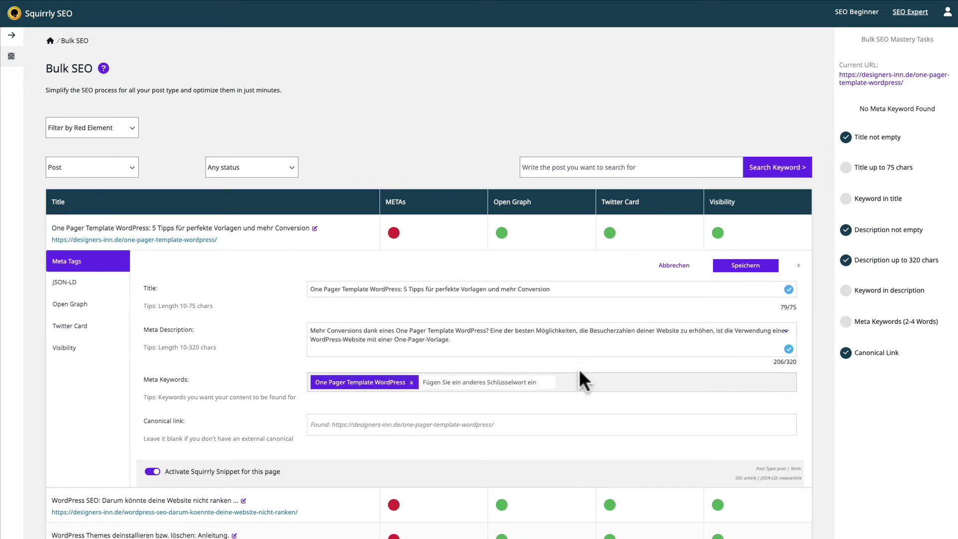
pyautogui.click(744, 267)
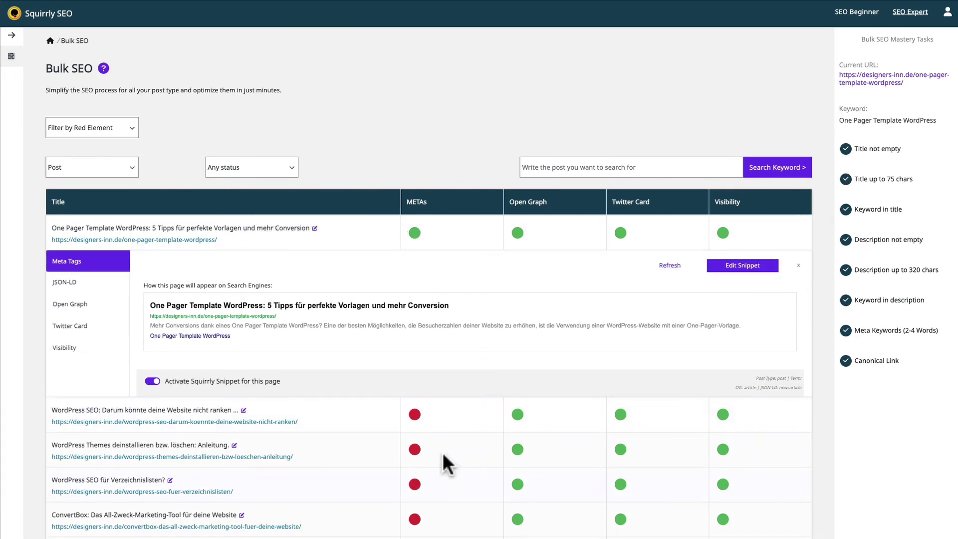
# Open Google Rankings and examine the rank details for the keywords "wordpress themes" and "wordpress themes deutsch".
pyautogui.click(50, 40)
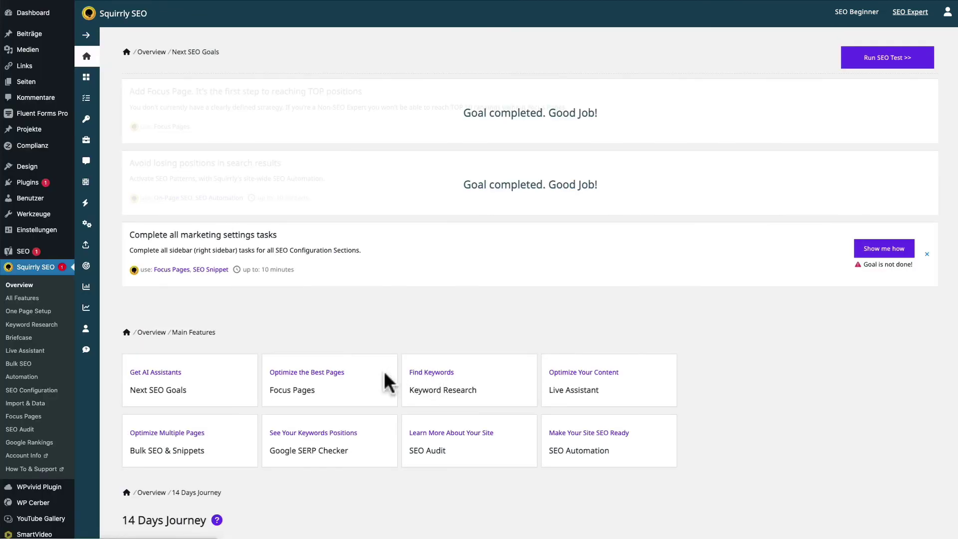
pyautogui.click(323, 433)
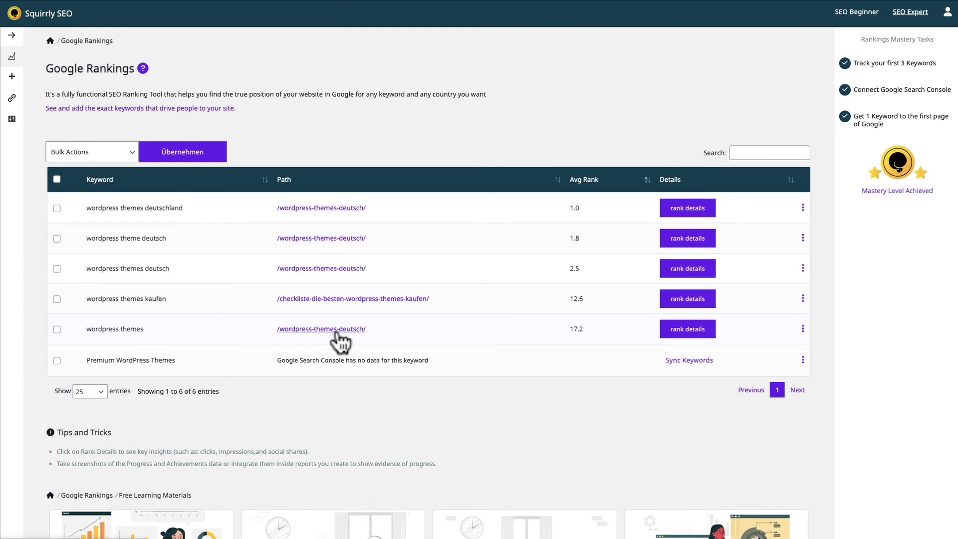
pyautogui.moveTo(98, 268); pyautogui.dragTo(188, 268)
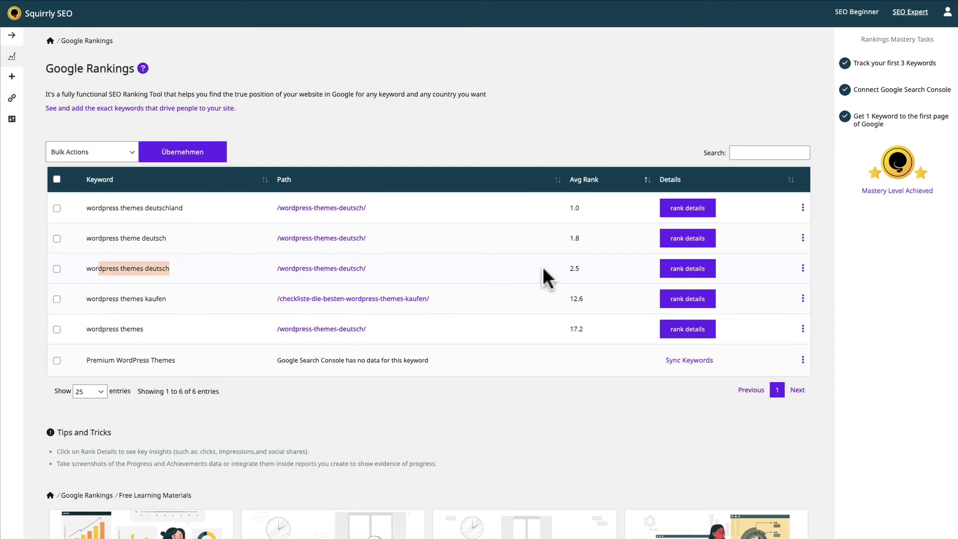
pyautogui.click(689, 329)
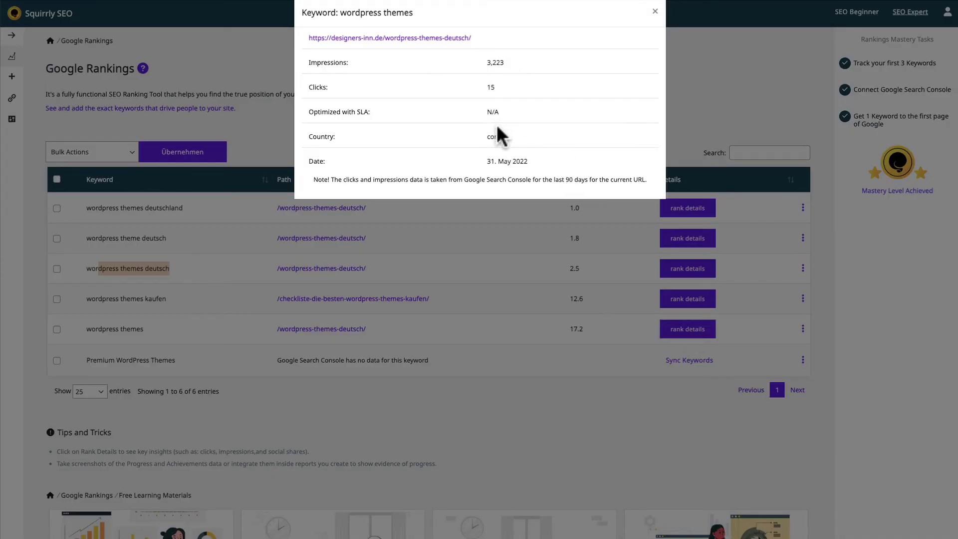
pyautogui.click(655, 12)
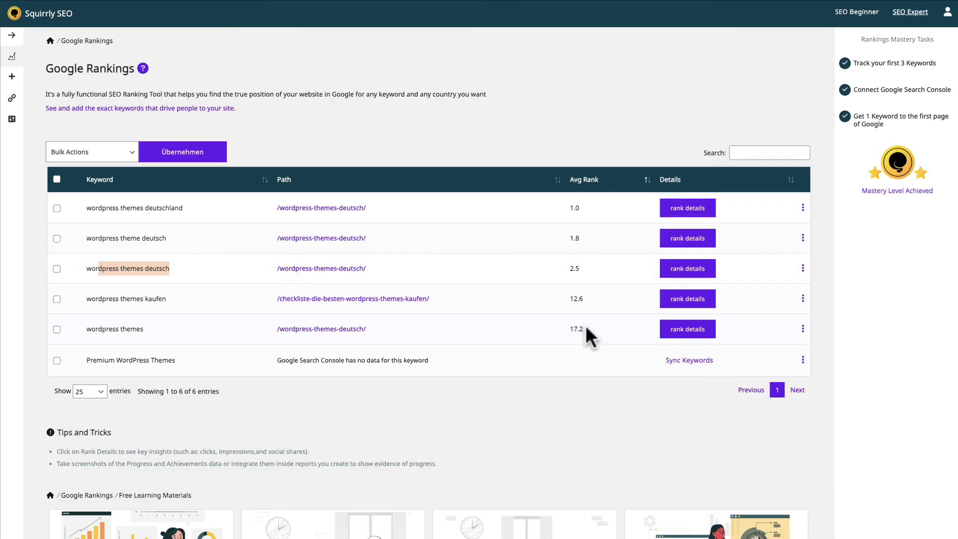
pyautogui.click(688, 269)
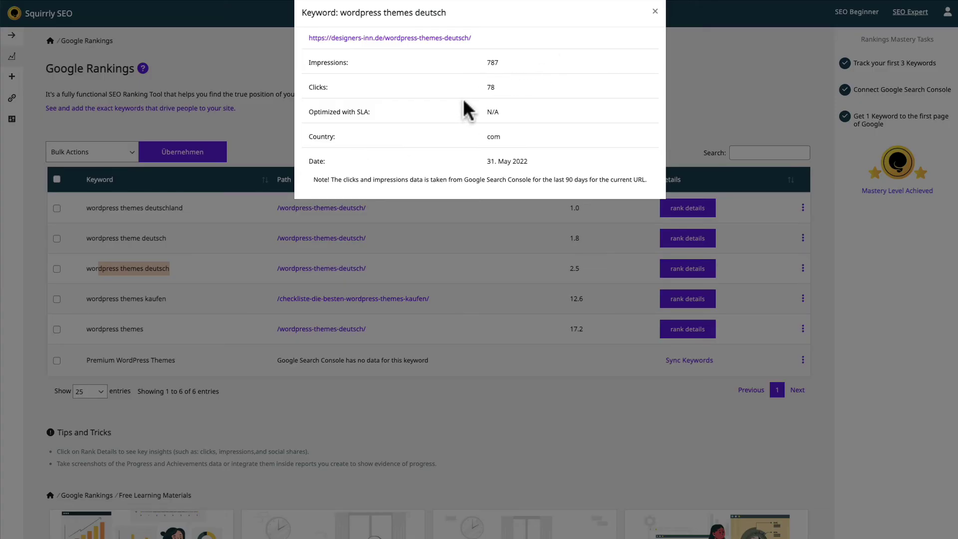
pyautogui.click(655, 12)
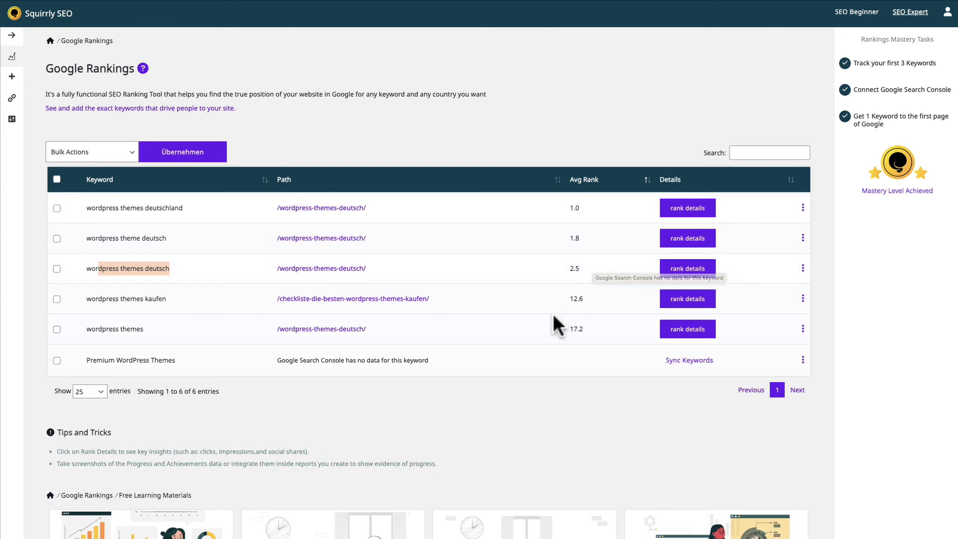
# Compare the "wordpress themes" and "wordpress themes deutsch" entries in the Google Rankings list by highlighting their keywords.
pyautogui.moveTo(104, 328); pyautogui.dragTo(154, 324)
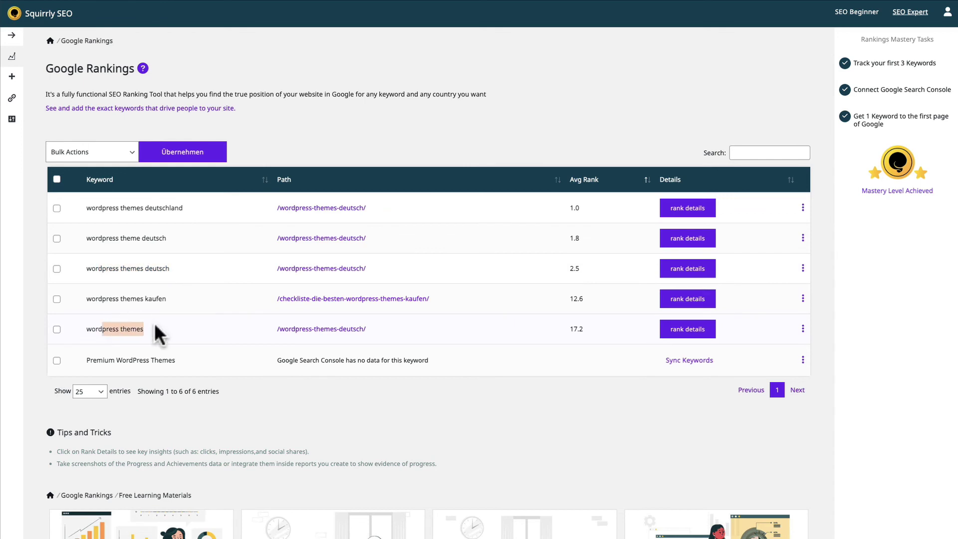
pyautogui.moveTo(162, 268); pyautogui.dragTo(134, 269)
pyautogui.moveTo(112, 330); pyautogui.dragTo(145, 330)
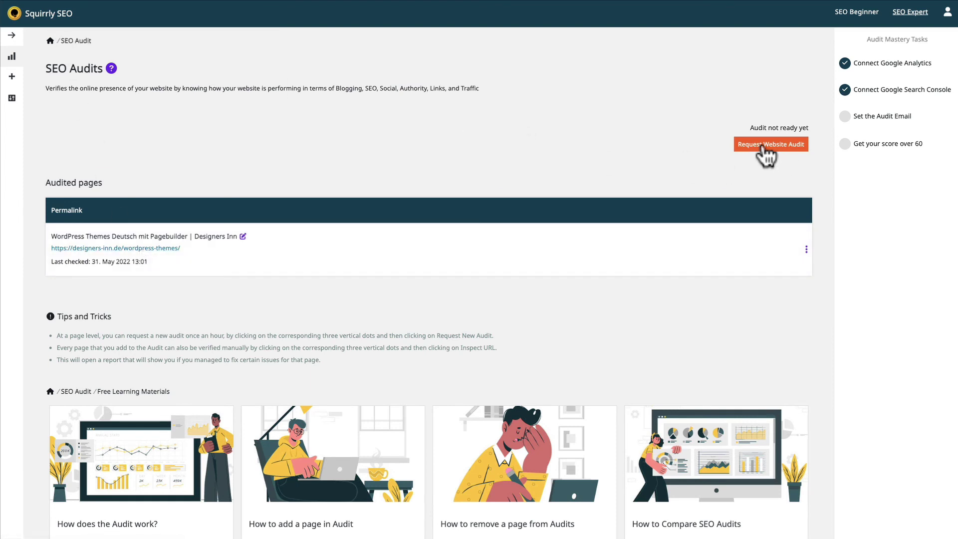
# Open the SEO Automation configuration and examine the Home title and description patterns, separator choices and loading options.
pyautogui.click(50, 41)
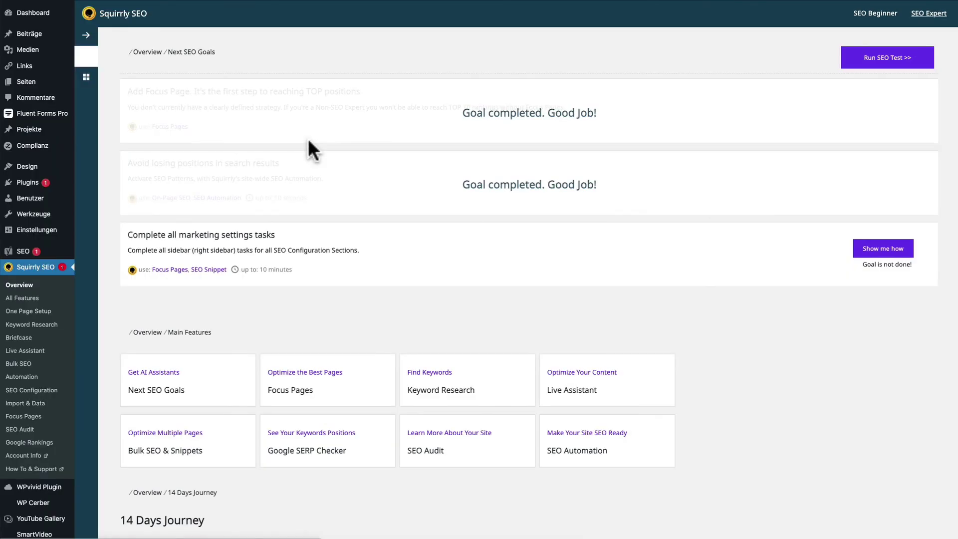
pyautogui.click(569, 433)
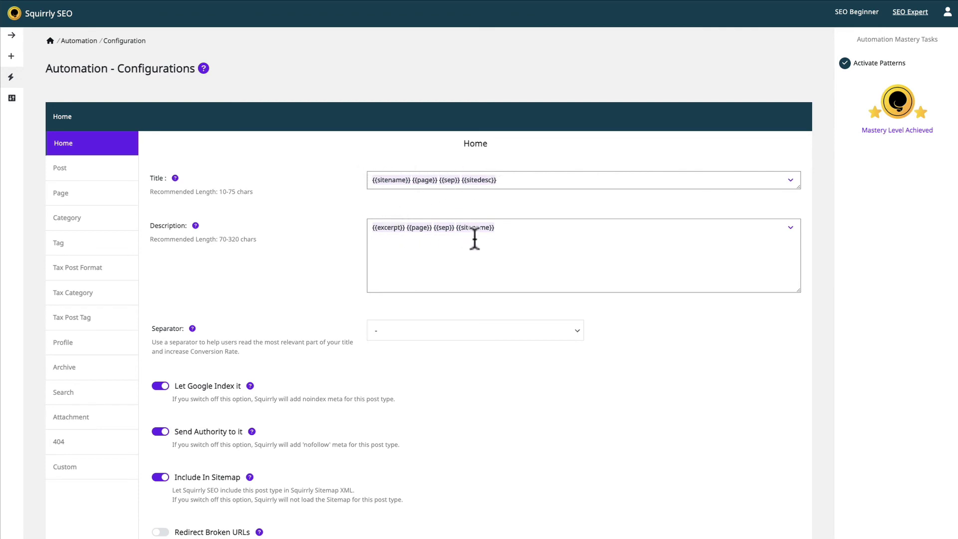
pyautogui.click(410, 332)
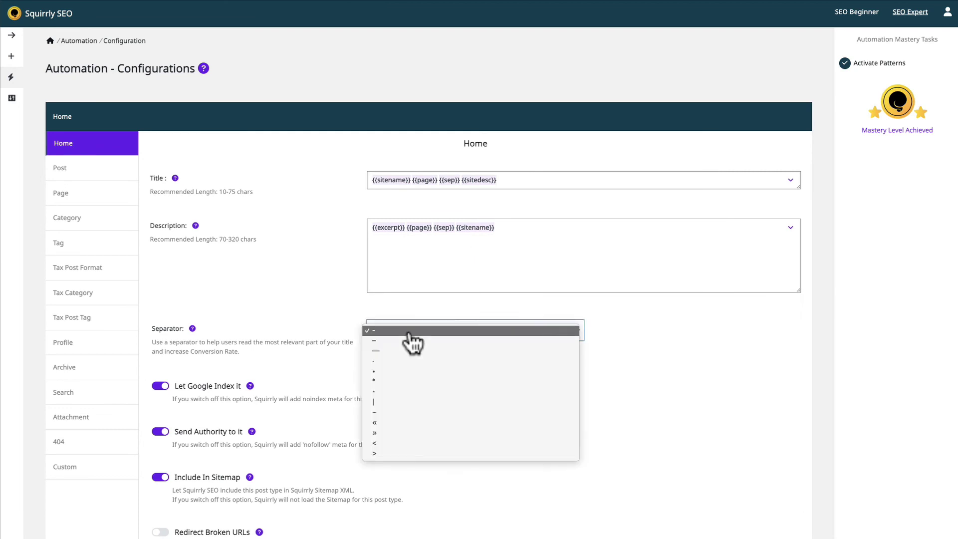
pyautogui.click(411, 332)
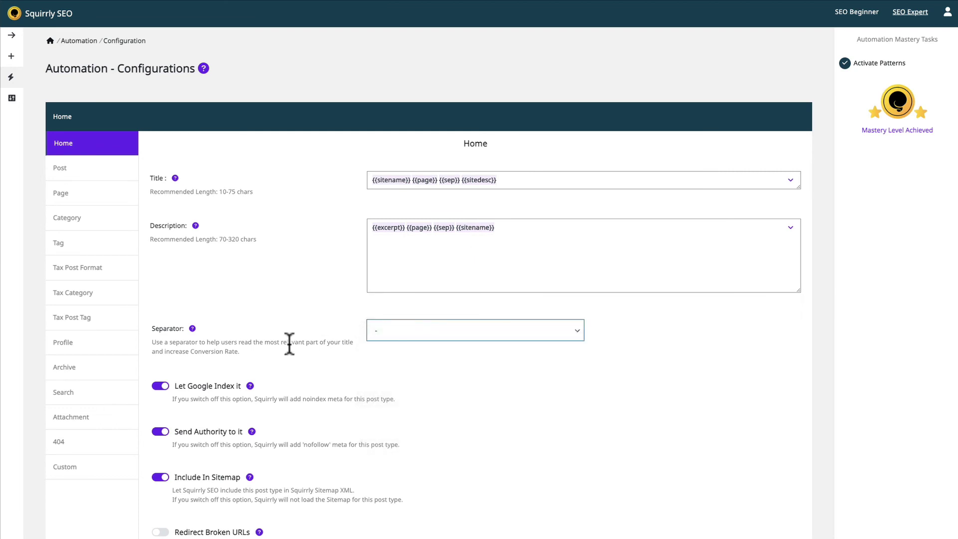
pyautogui.scroll(-5, 331, 232)
pyautogui.scroll(-5, 333, 234)
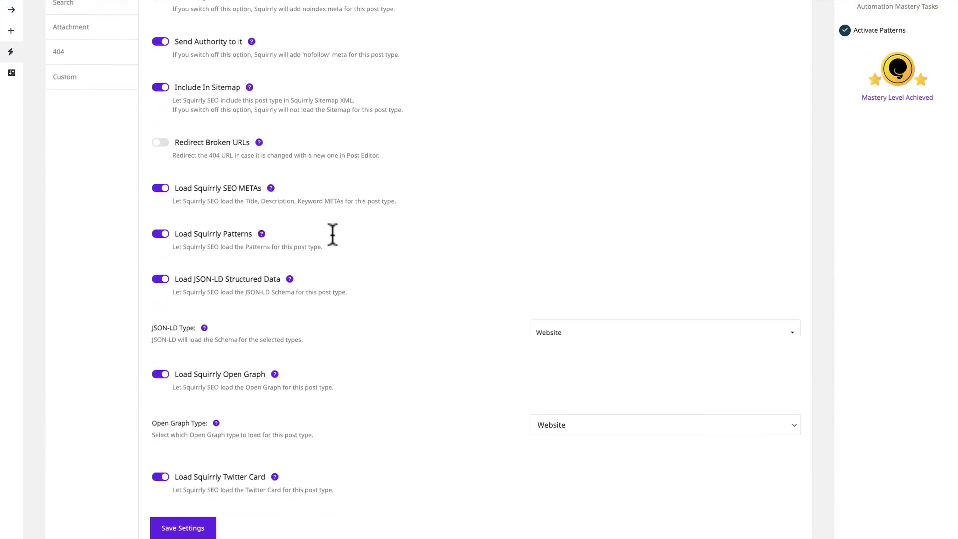
pyautogui.scroll(6, 332, 234)
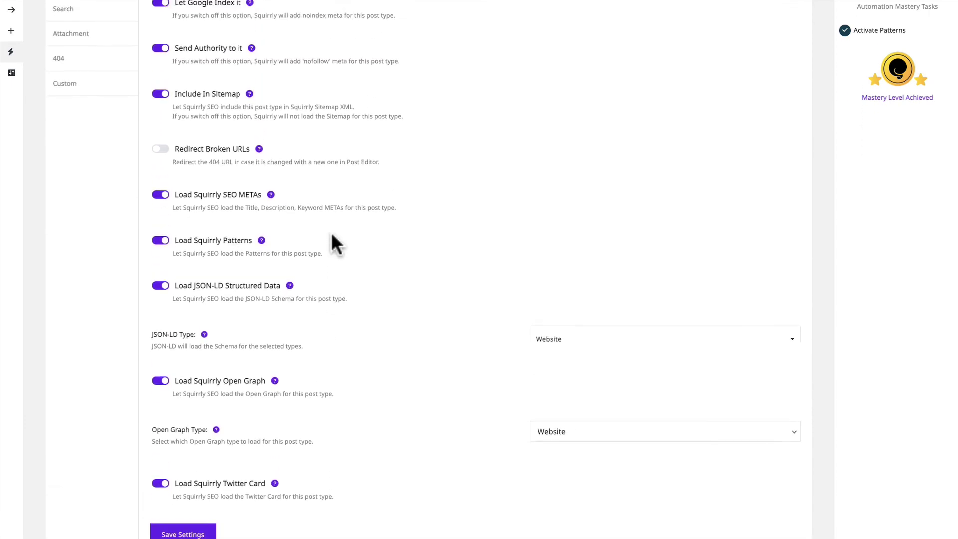
pyautogui.scroll(2, 332, 232)
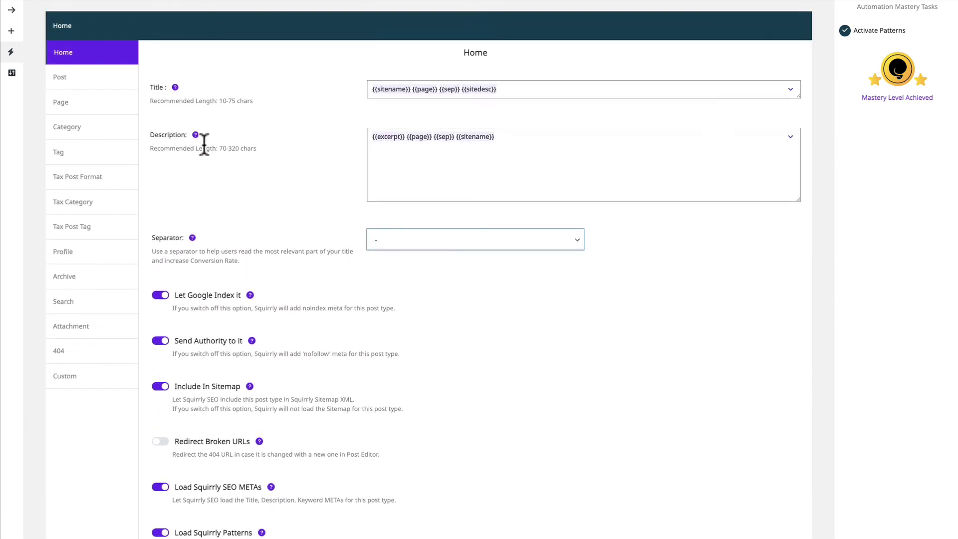
# Open the Post automation settings and read the help article on title, description, separator and Google indexing options.
pyautogui.click(62, 80)
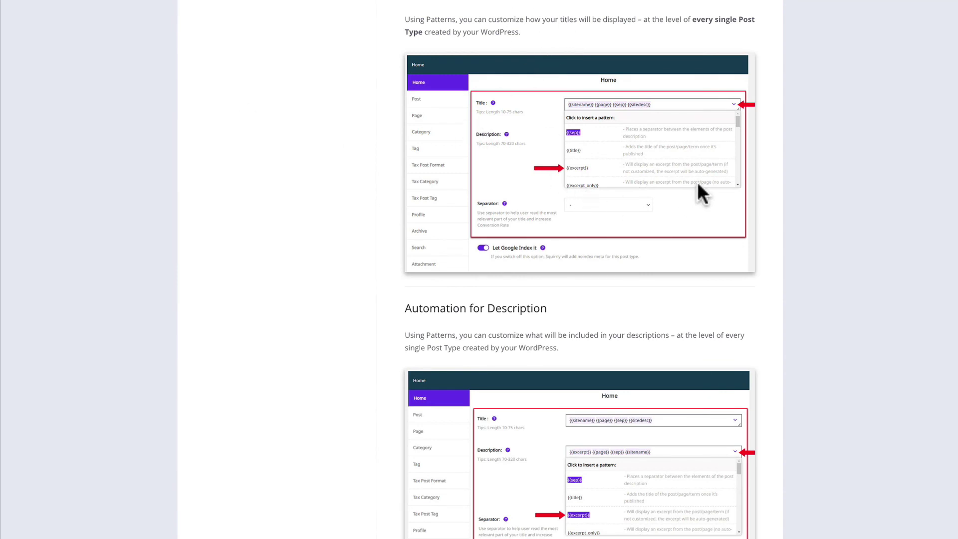
pyautogui.scroll(-7, 698, 184)
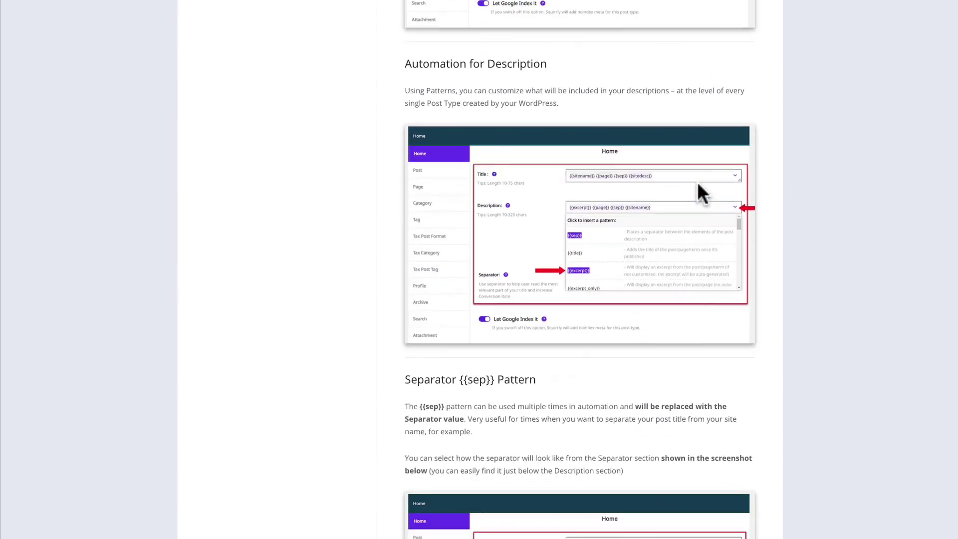
pyautogui.scroll(-4, 698, 184)
pyautogui.scroll(-5, 698, 183)
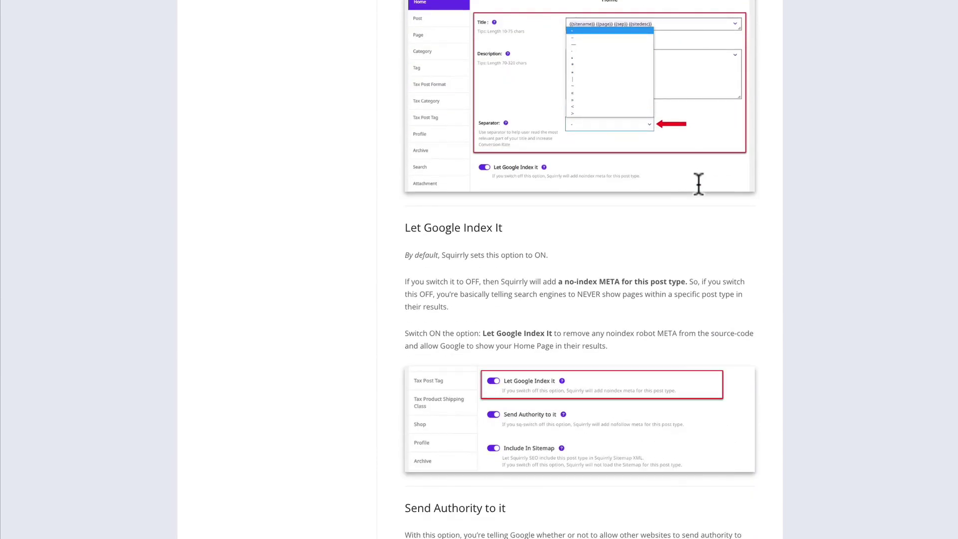
pyautogui.scroll(-1, 698, 183)
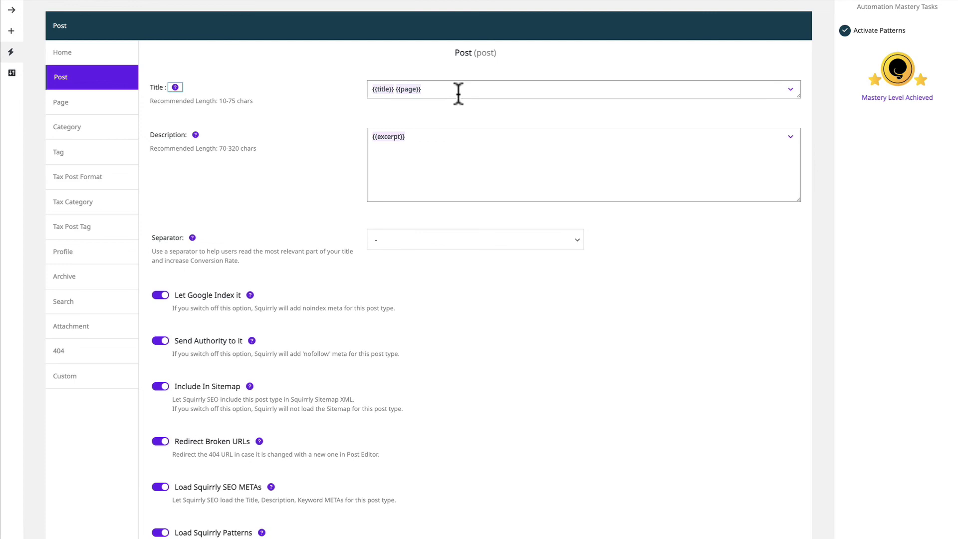
# Expand the insertable pattern lists for the Post title and description and examine the available patterns.
pyautogui.click(458, 93)
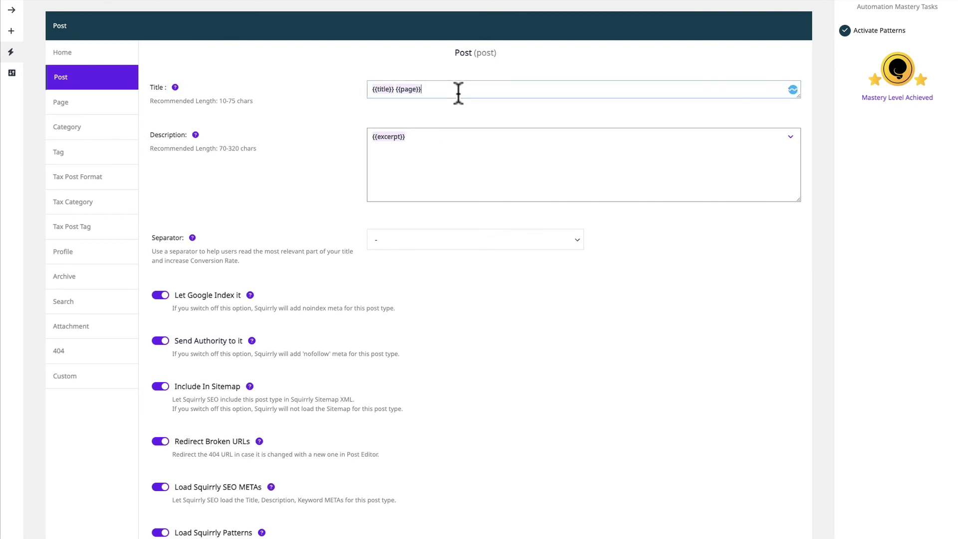
pyautogui.press('Tab')
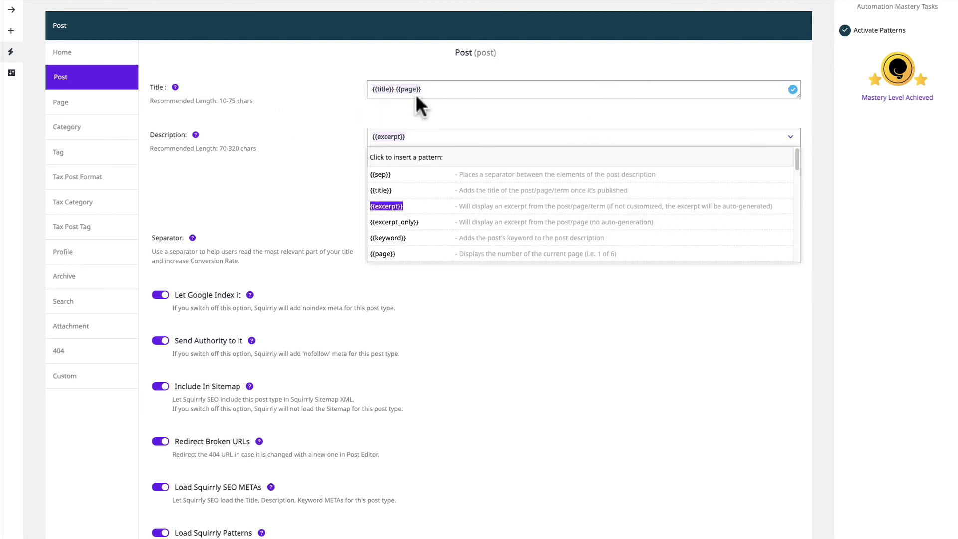
pyautogui.click(792, 91)
pyautogui.click(788, 96)
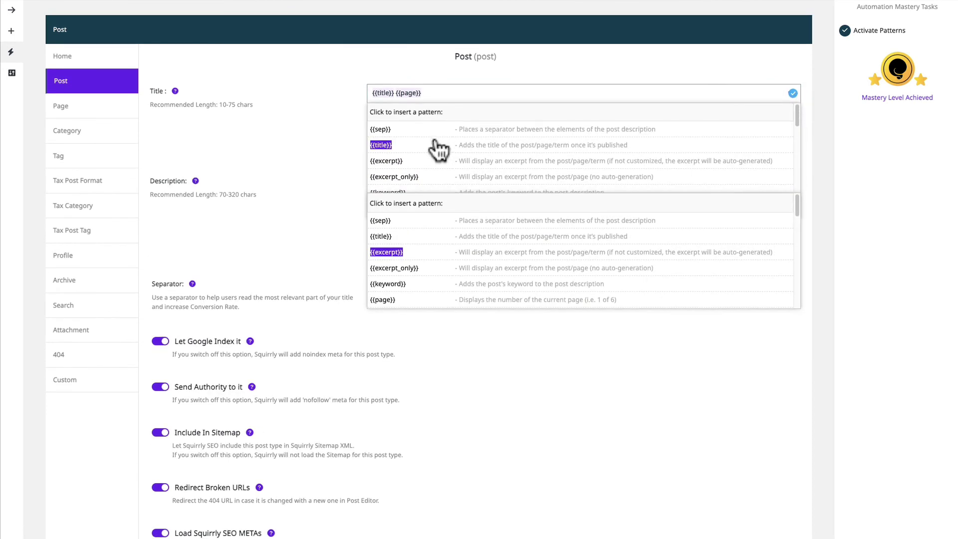
pyautogui.scroll(-3, 439, 150)
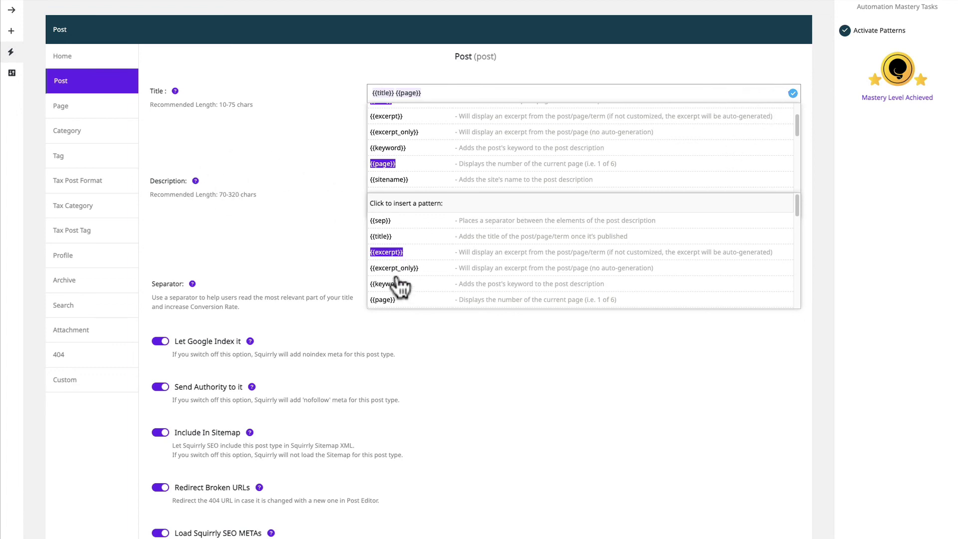
pyautogui.scroll(-1, 402, 285)
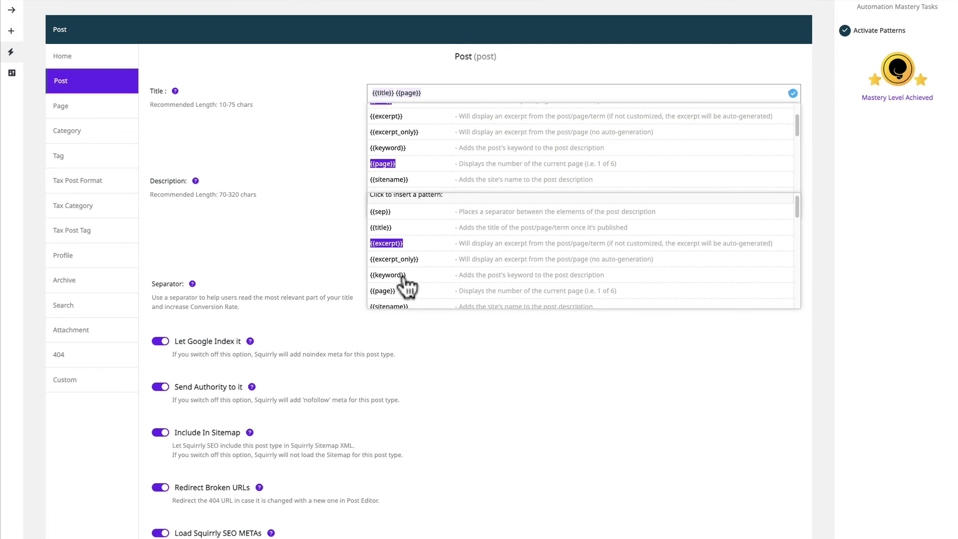
pyautogui.scroll(3, 304, 245)
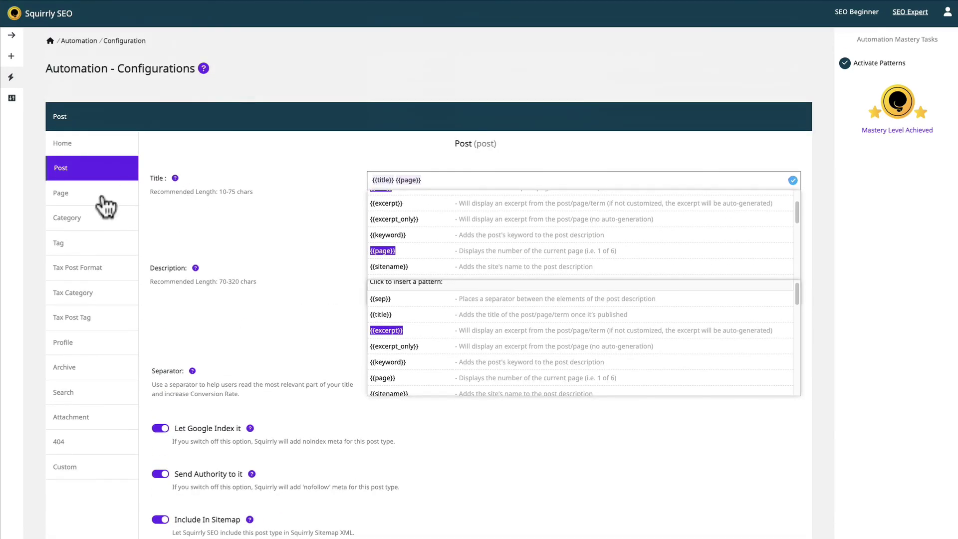
# Review the automation settings for Page, Category, Tag, Archive, Search, Attachment and 404, ending back on Home.
pyautogui.click(63, 198)
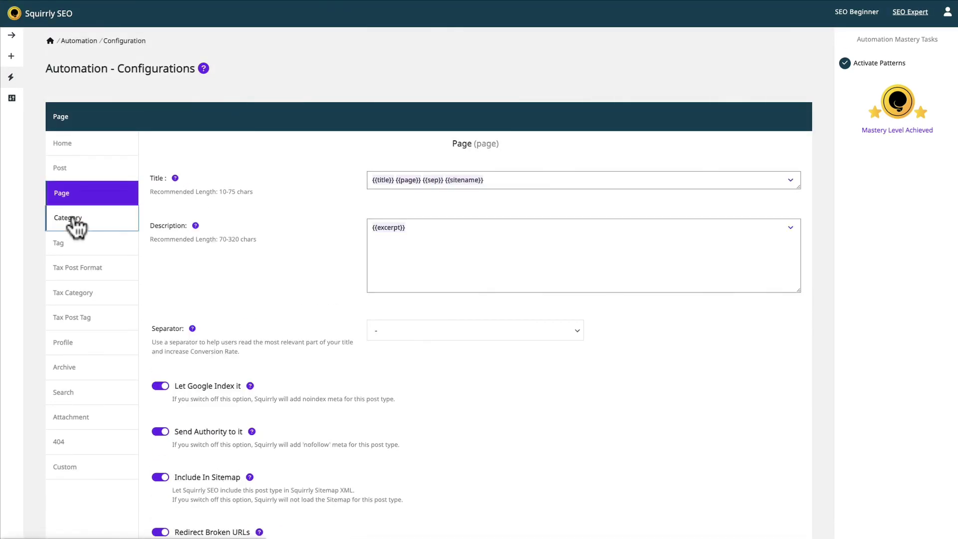
pyautogui.click(75, 225)
pyautogui.click(75, 247)
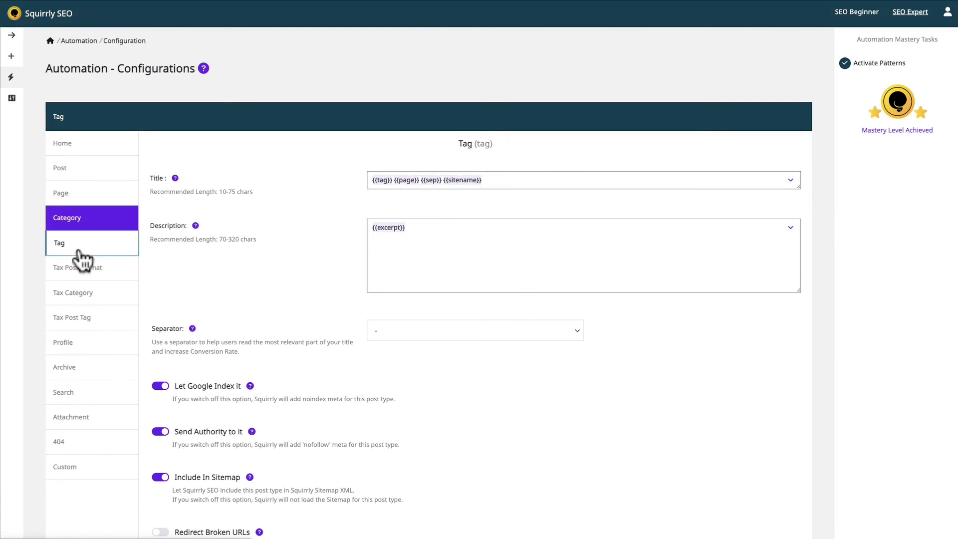
pyautogui.click(71, 372)
pyautogui.click(68, 392)
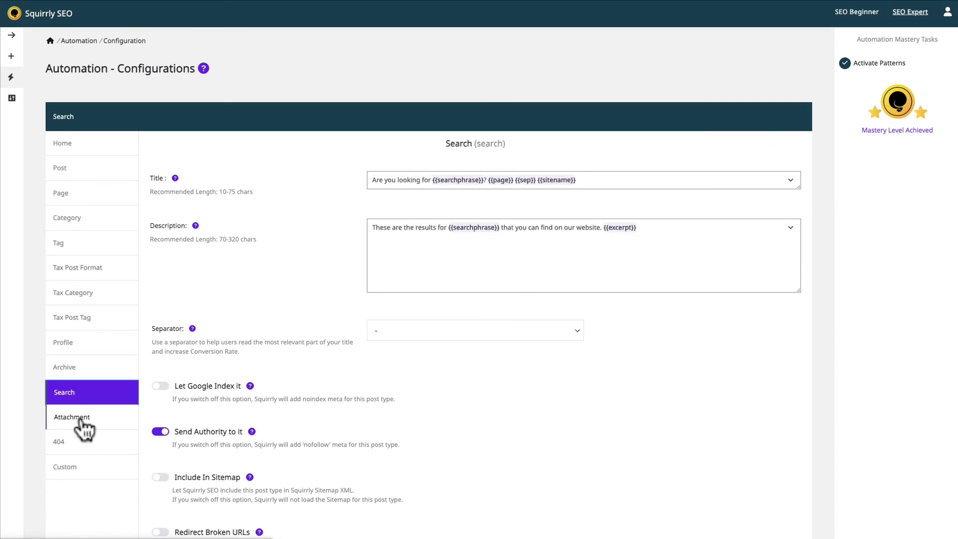
pyautogui.click(71, 417)
pyautogui.click(70, 442)
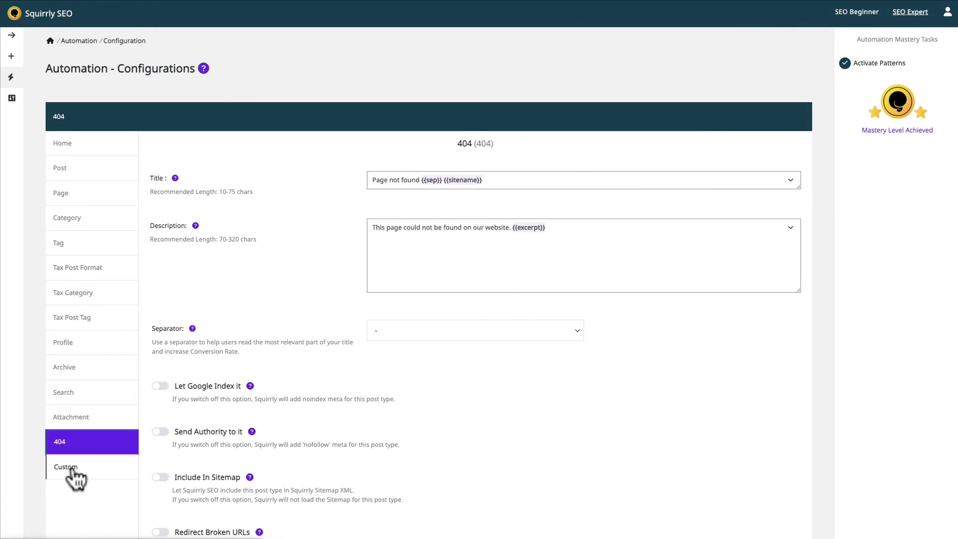
pyautogui.click(67, 145)
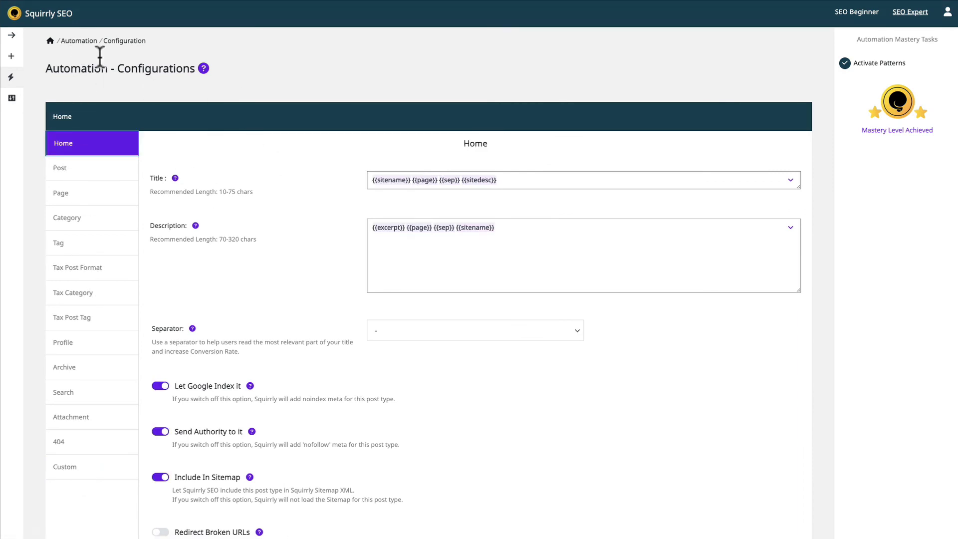
# Return through the Automation page to the plugin Overview and examine its SEO goals, Main Features and 14 Days Journey.
pyautogui.click(84, 41)
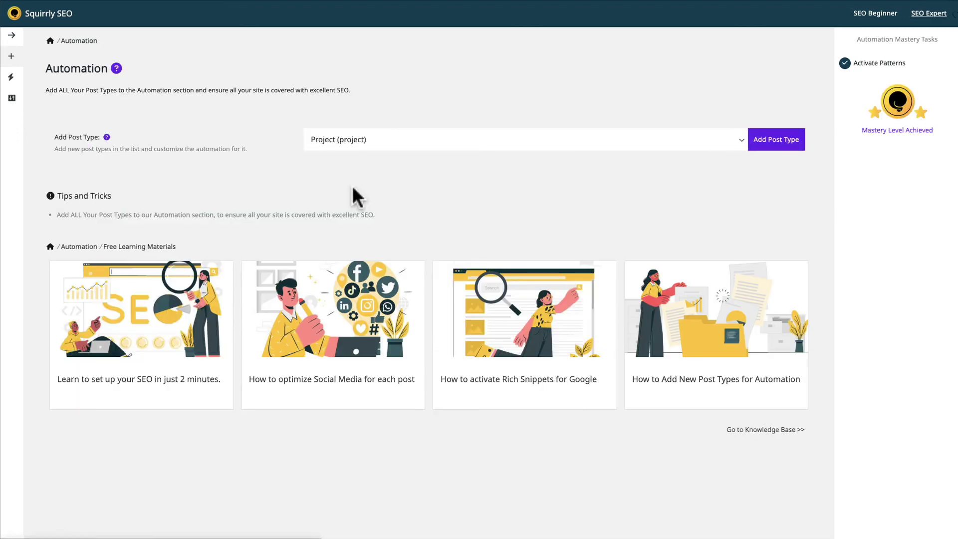
pyautogui.click(47, 41)
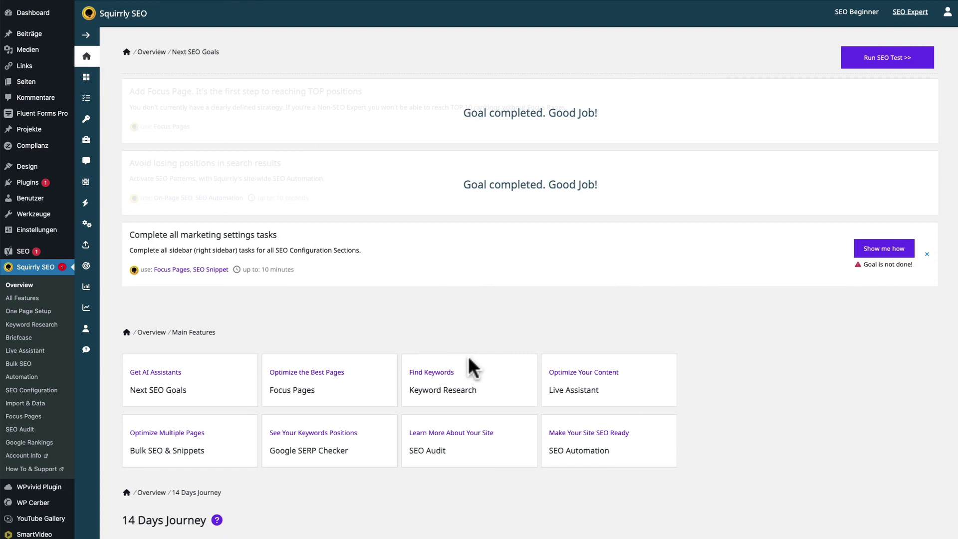
pyautogui.click(315, 374)
pyautogui.scroll(-7, 320, 366)
pyautogui.scroll(2, 220, 420)
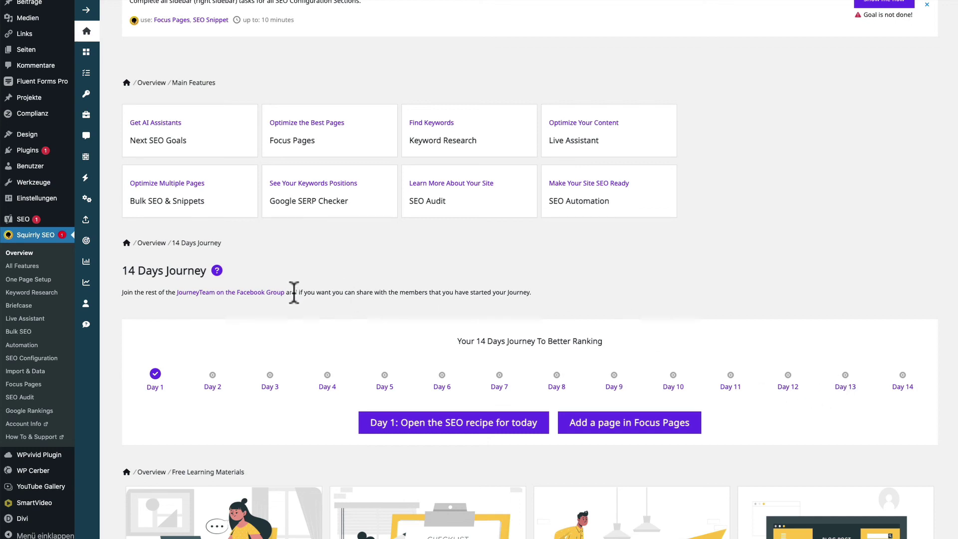
pyautogui.scroll(4, 293, 293)
pyautogui.scroll(2, 293, 294)
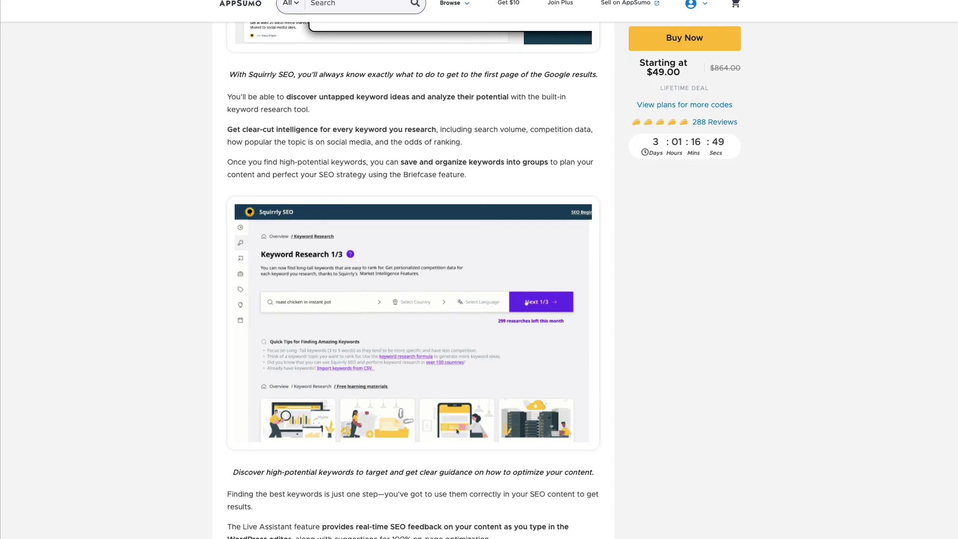
# Examine the AppSumo lifetime deal page and the Squirrly pricing plans, highlighting the PRO 2022 first-month price.
pyautogui.scroll(15, 414, 270)
pyautogui.scroll(4, 483, 82)
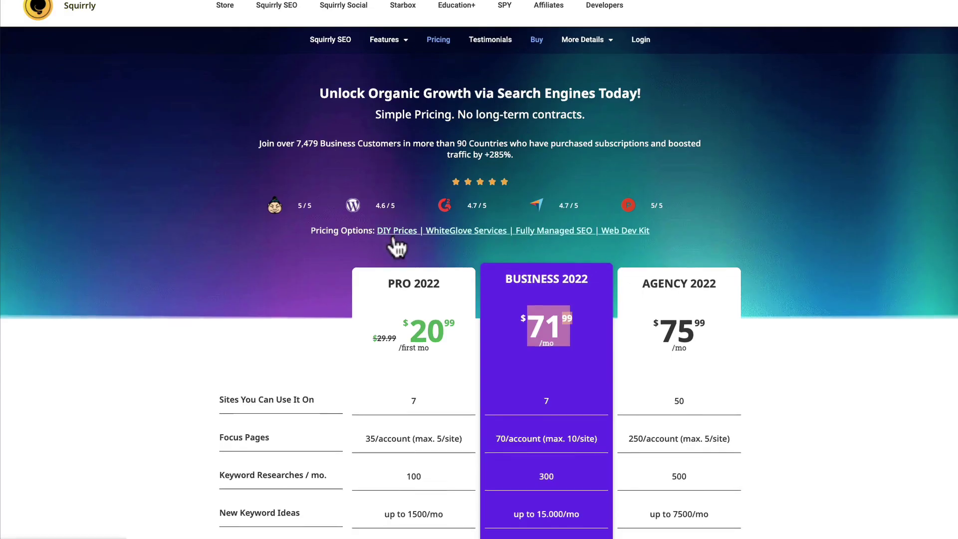
pyautogui.scroll(-3, 392, 242)
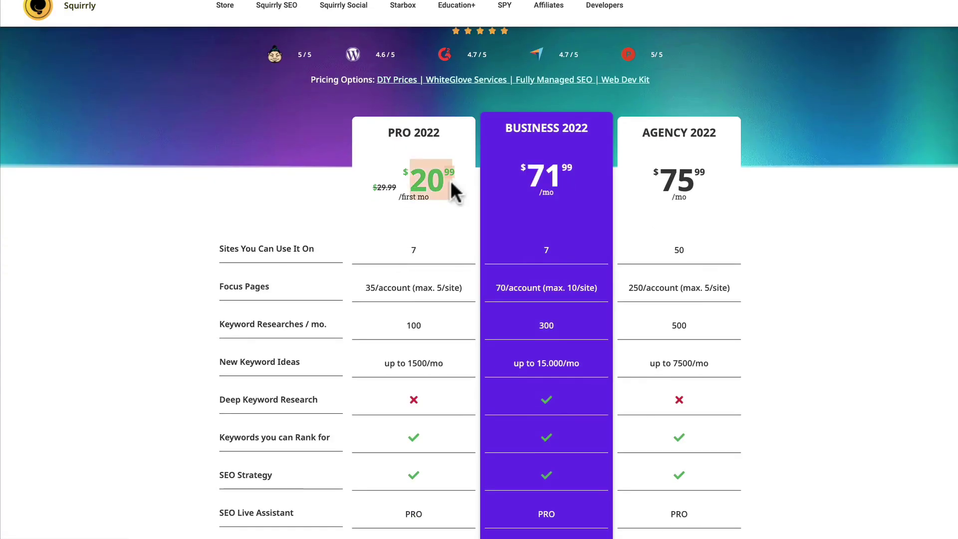
pyautogui.scroll(3, 452, 189)
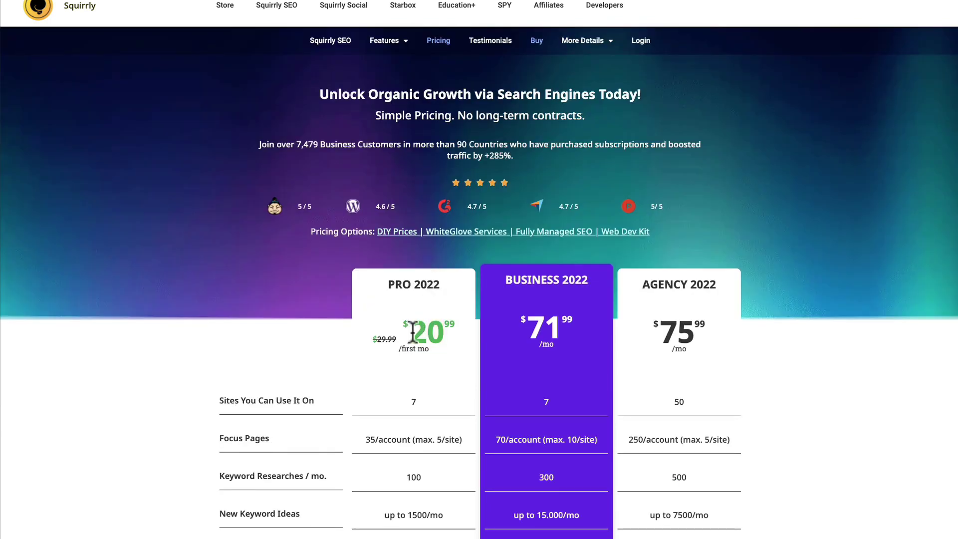
pyautogui.moveTo(412, 331); pyautogui.dragTo(444, 334)
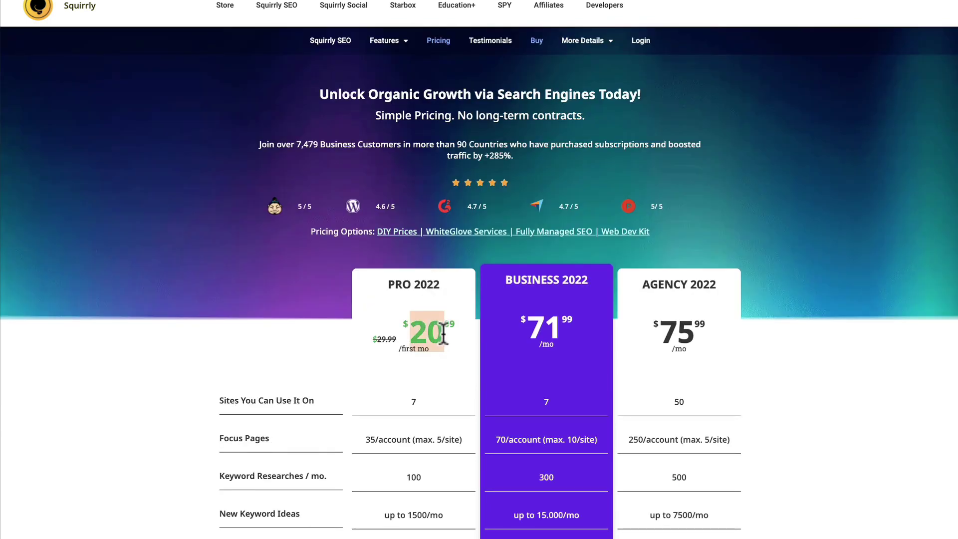